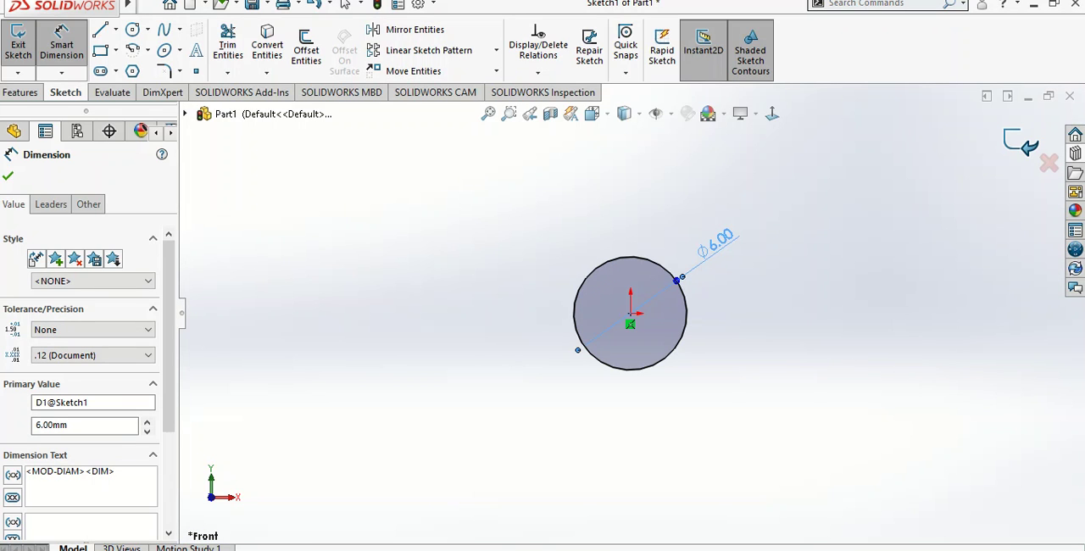
Finish the 6 mm circle sketch and extrude it 80 mm as a blind boss
key("Escape")
left_click(1021, 143)
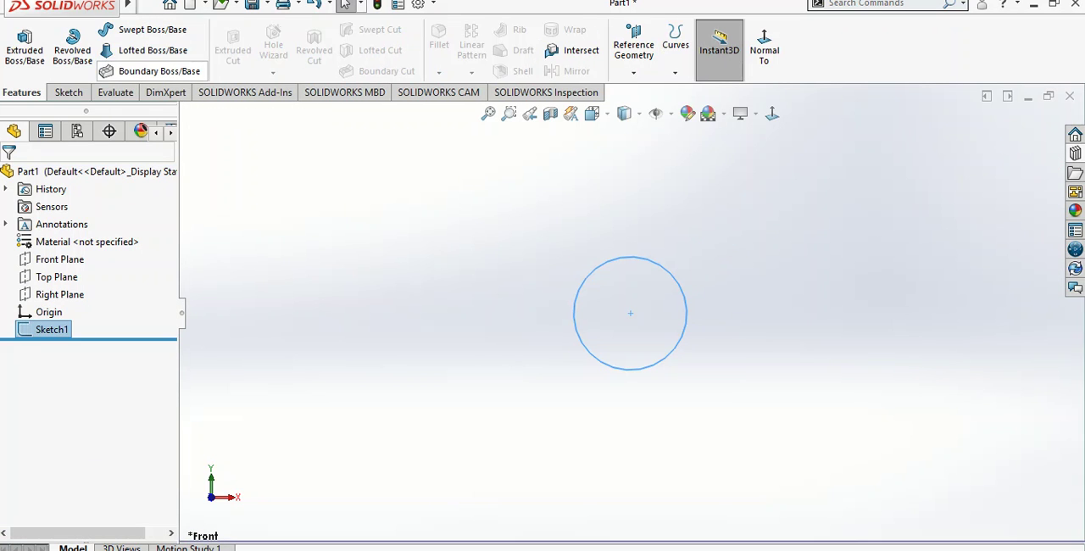
left_click(24, 50)
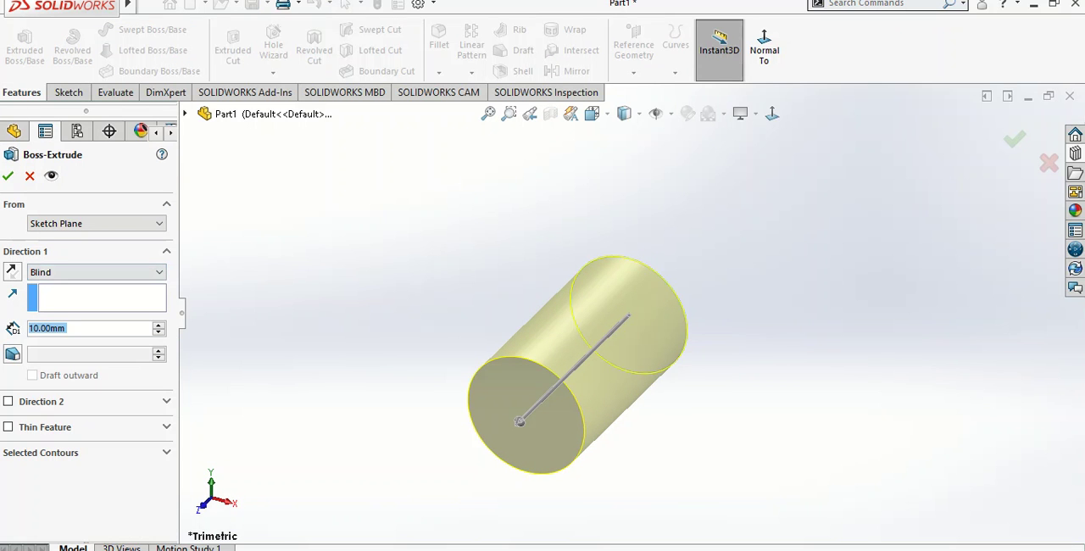
type("80")
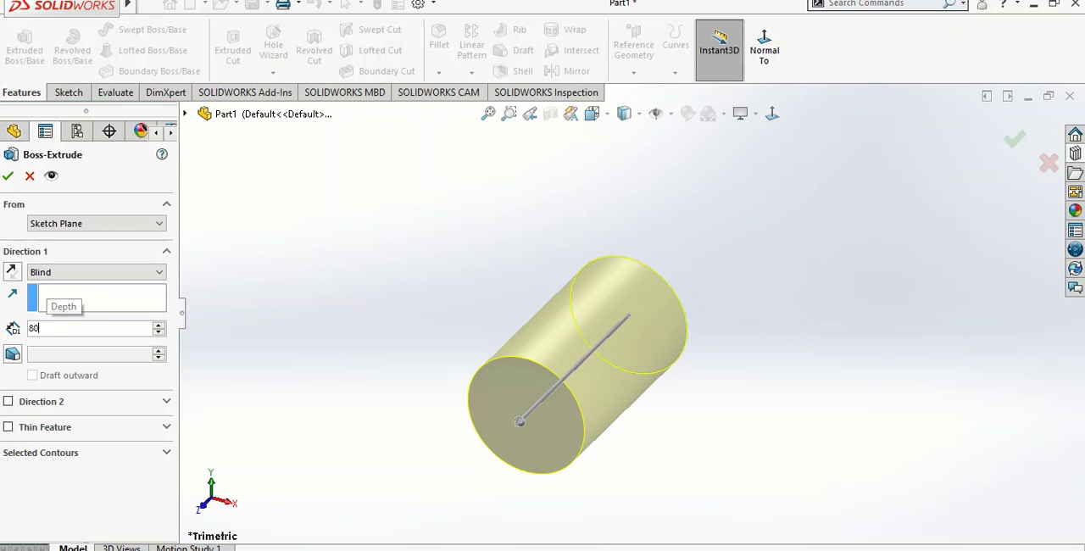
key("Return")
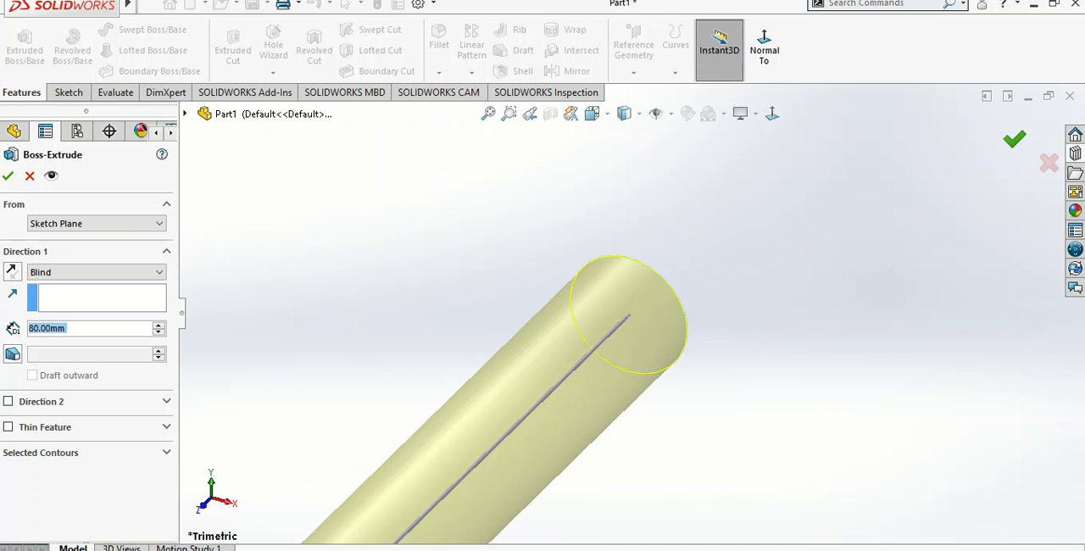
key("Return")
scroll(630, 315, "up", 4)
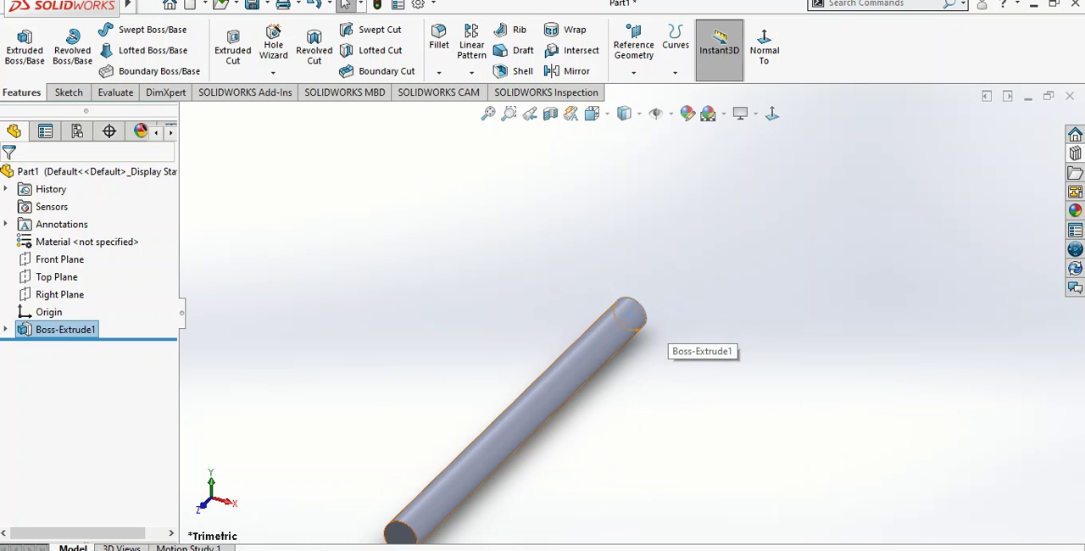
left_click(56, 276)
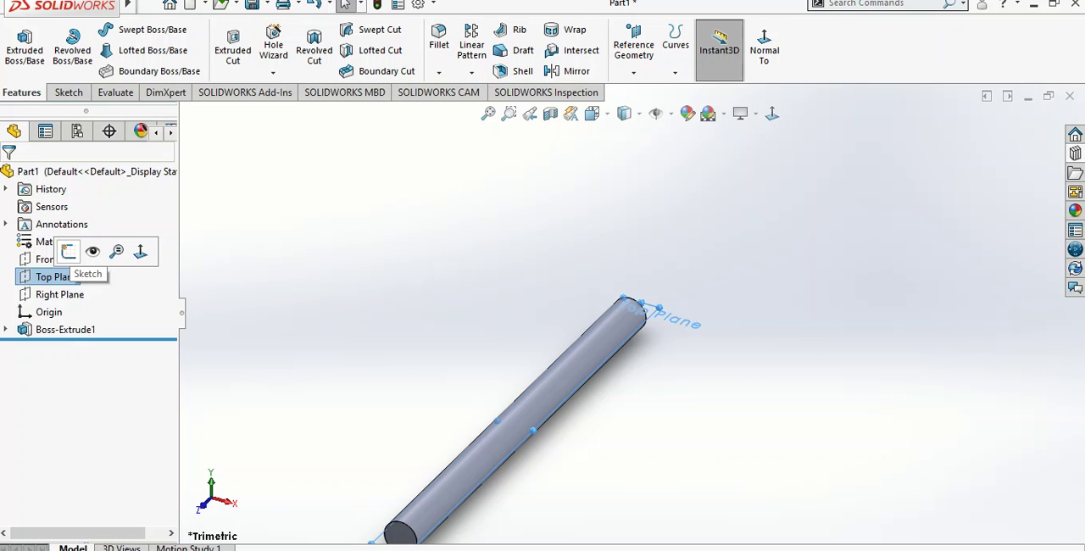
left_click(68, 251)
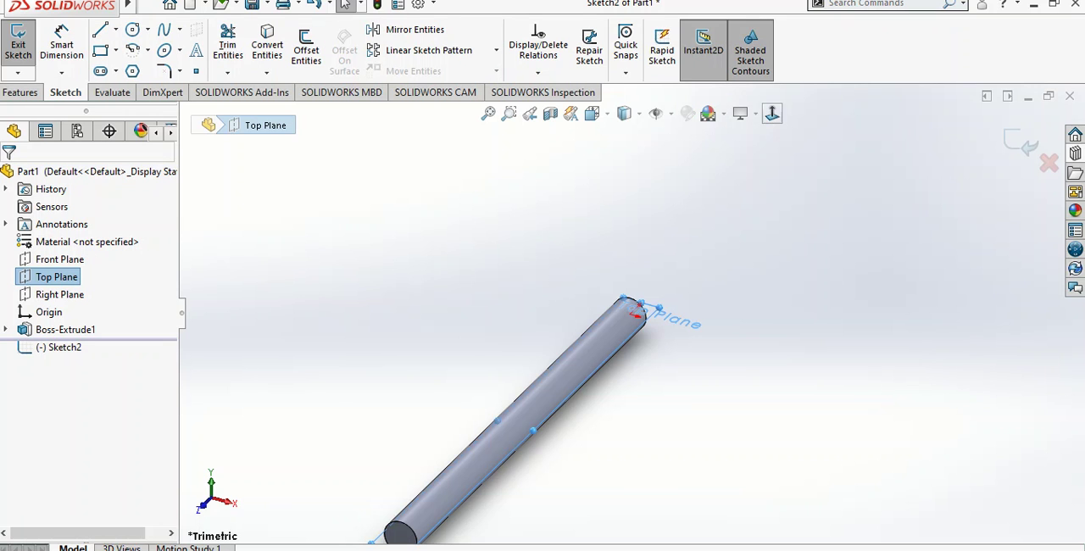
left_click(771, 113)
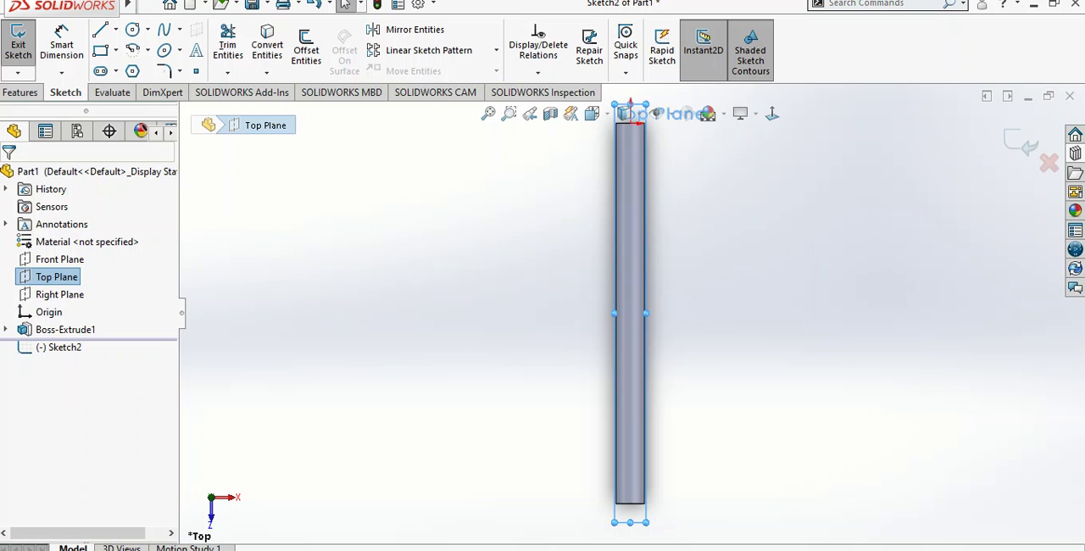
scroll(627, 143, "down", 1)
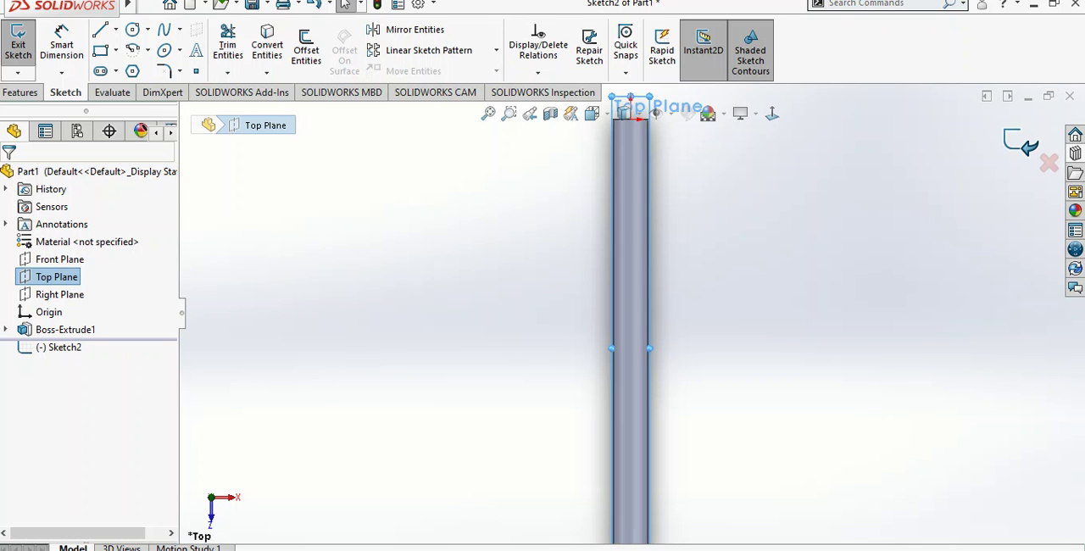
left_click(18, 44)
Start a sketch on the Front Plane, seen face-on from the back at the cylinder's origin end
left_click(65, 259)
left_click(85, 240)
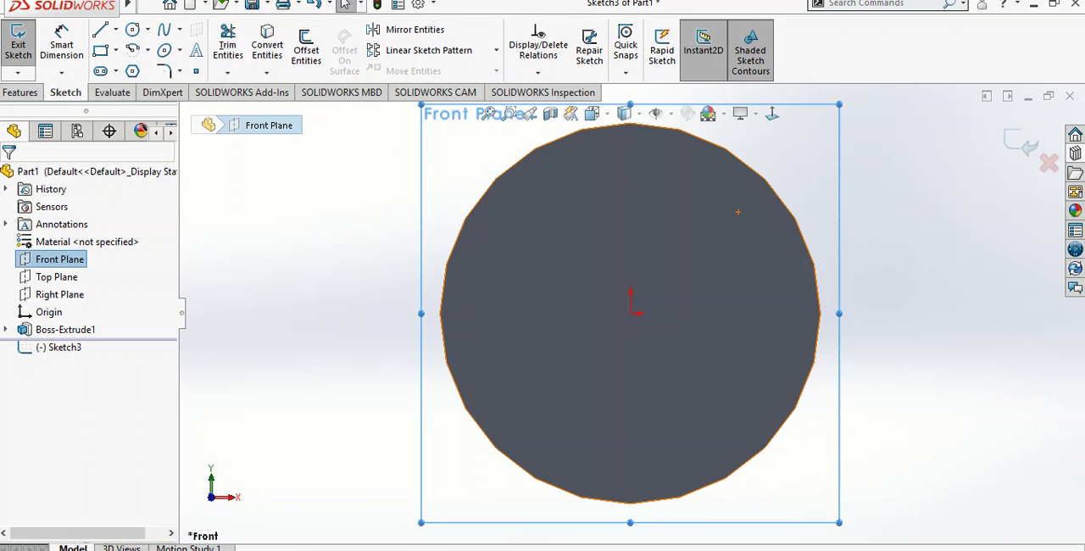
scroll(812, 298, "up", 8)
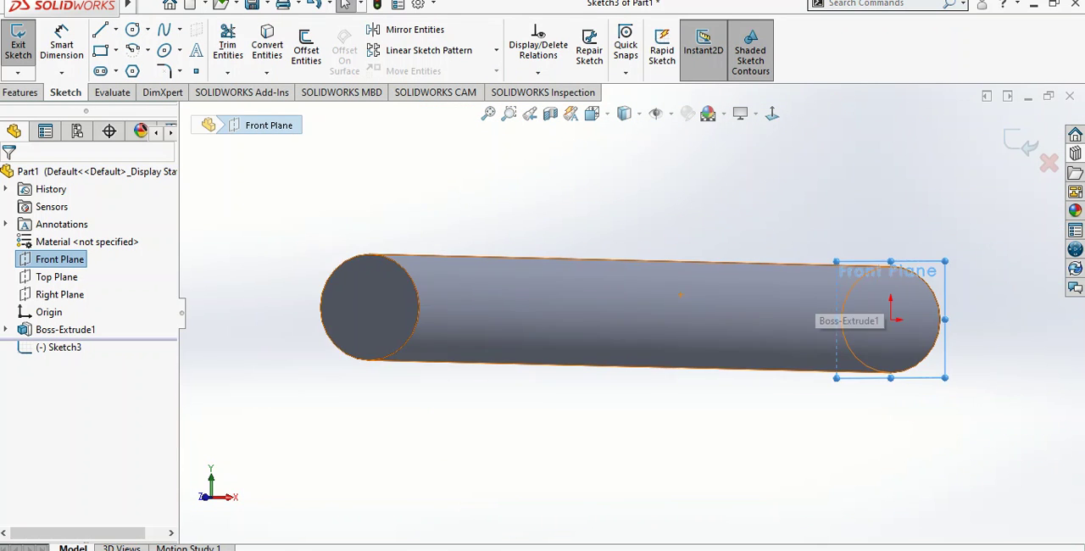
middle_click_drag(811, 298, 433, 339)
scroll(632, 314, "up", 6)
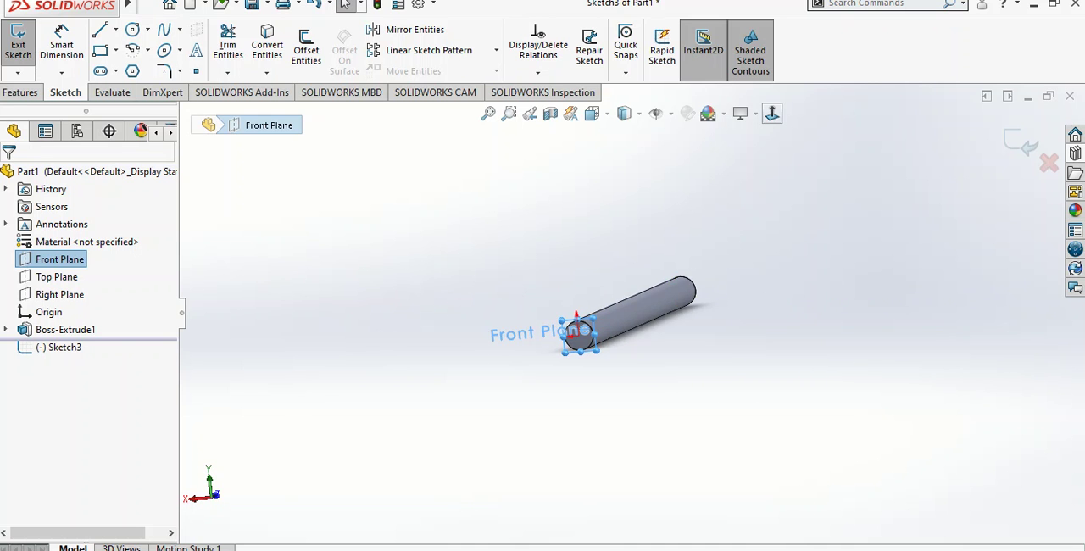
left_click(771, 112)
left_click(771, 112)
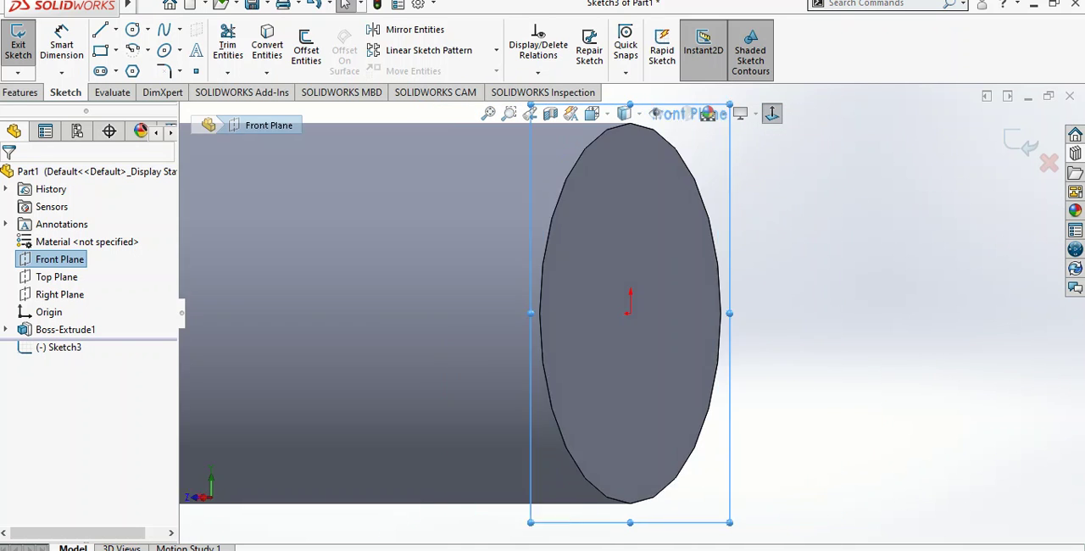
scroll(630, 314, "up", 3)
middle_click_drag(629, 314, 595, 312)
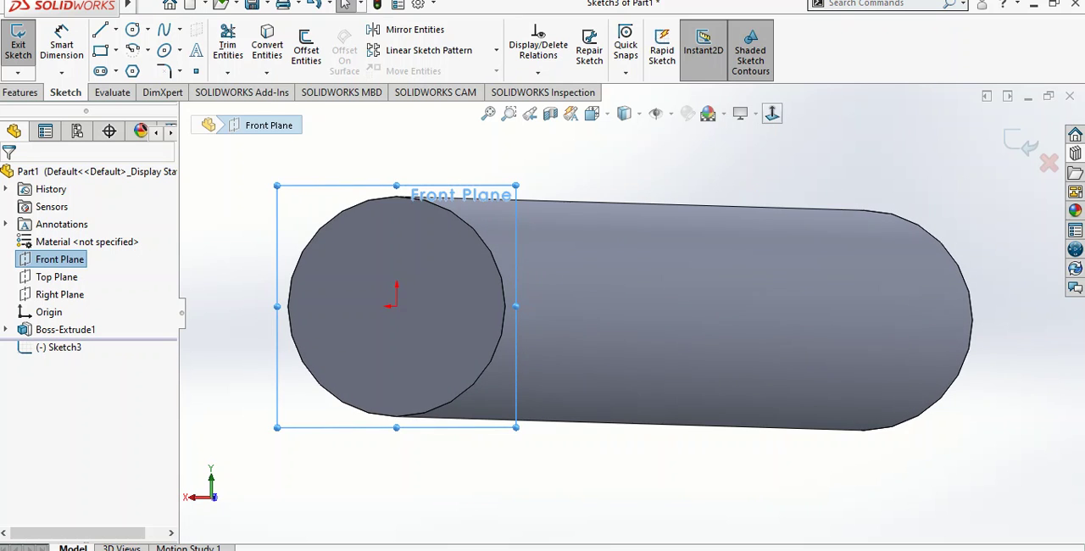
left_click(771, 113)
left_click(772, 113)
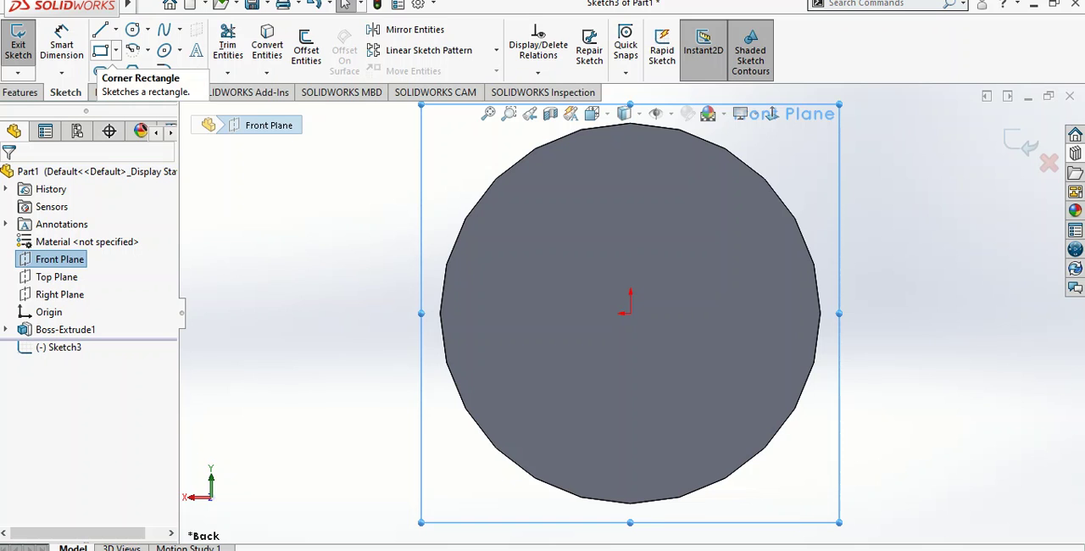
Sketch a center rectangle on the origin, about 9.4 mm wide and 2.3 mm high, extending past both sides of the cylinder
left_click(115, 51)
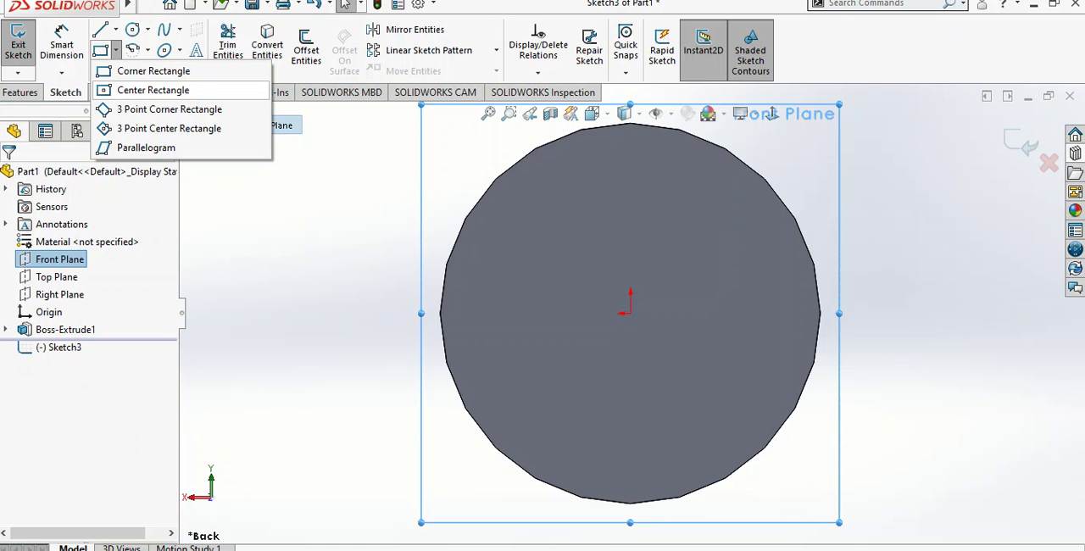
left_click(152, 90)
left_click(630, 312)
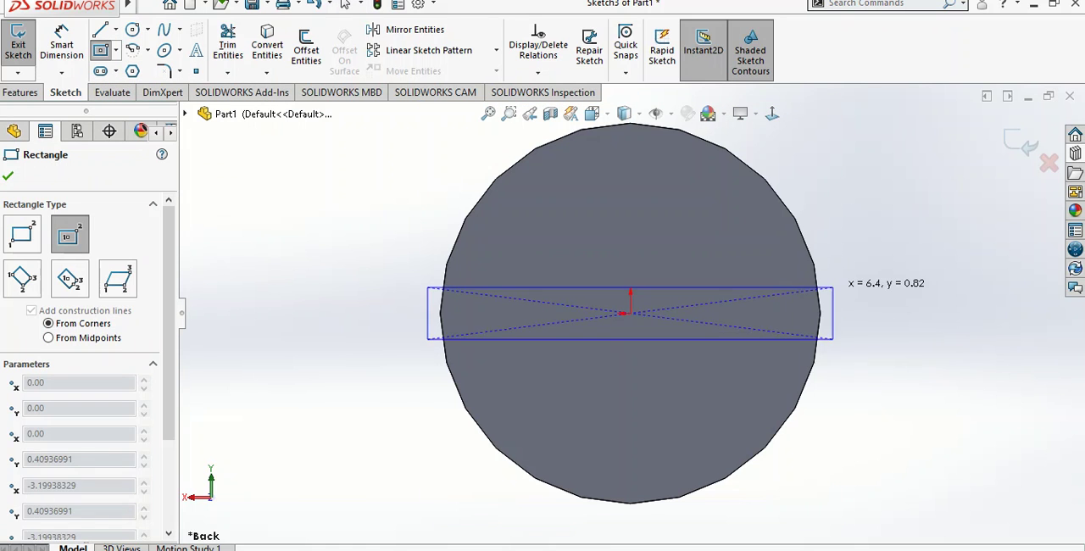
left_click(928, 241)
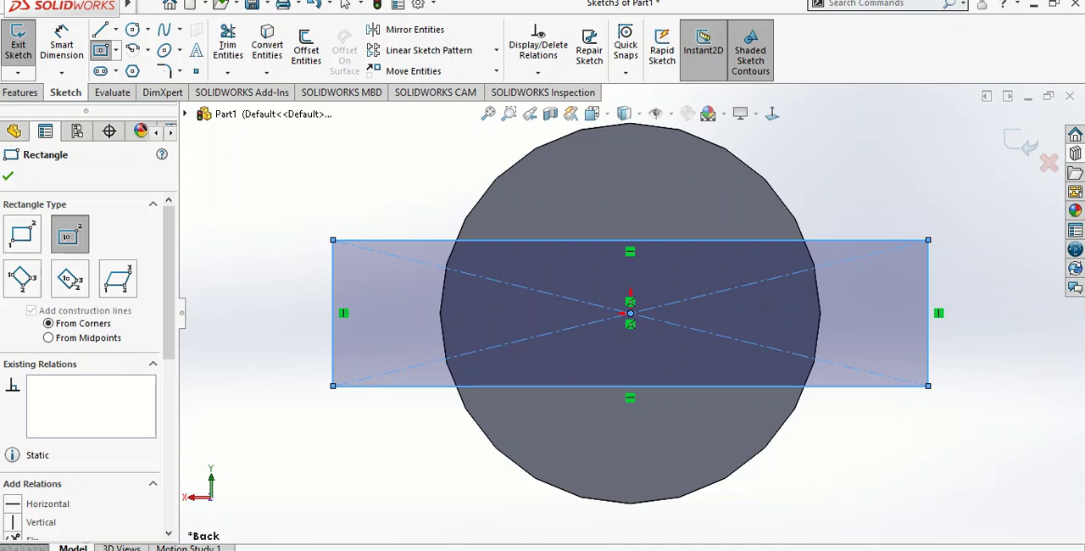
key("Escape")
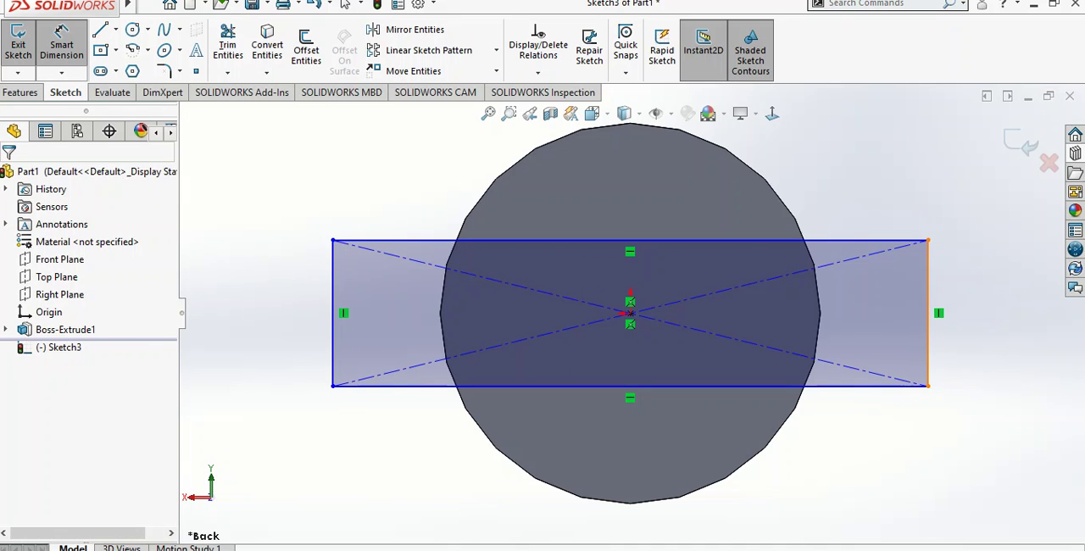
Dimension the rectangle to 1 mm high and 10 mm wide
left_click(928, 288)
key("Escape")
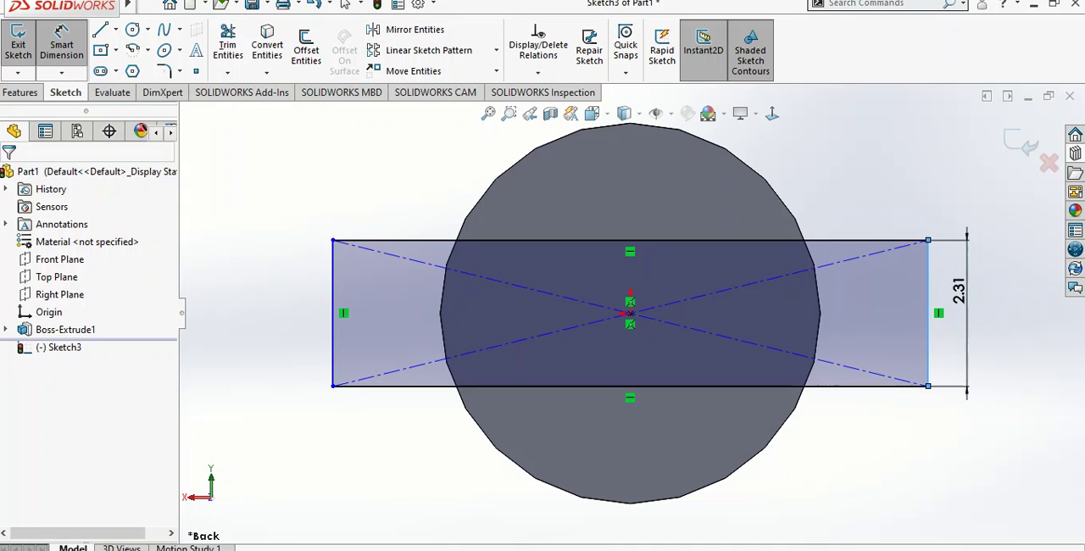
left_click(958, 290)
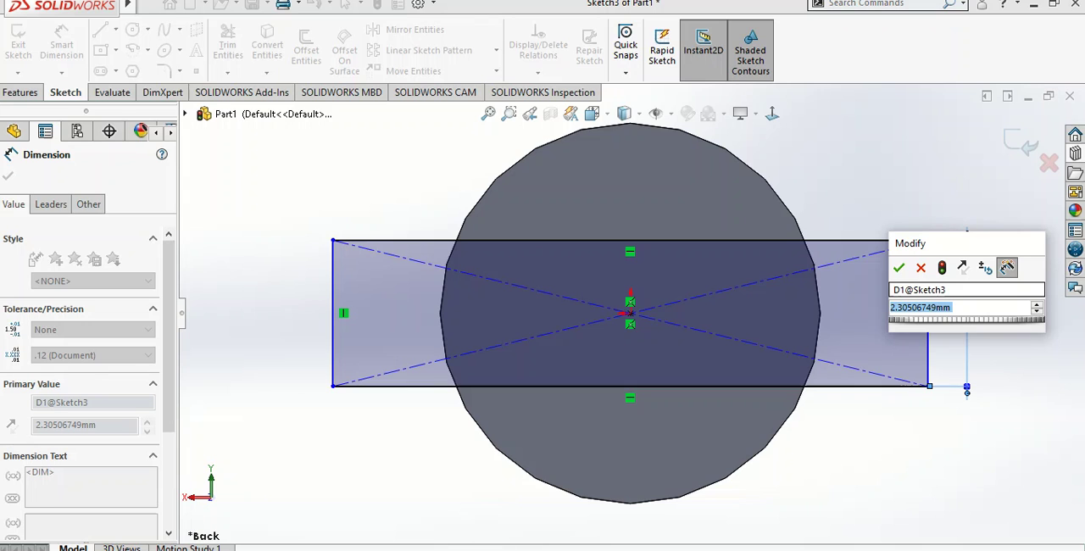
type("1")
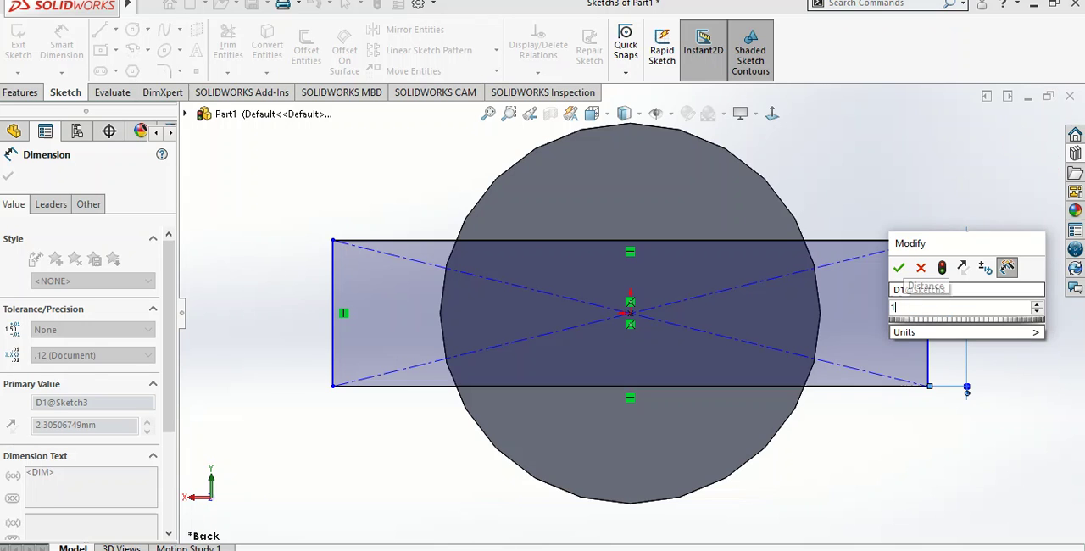
key("Return")
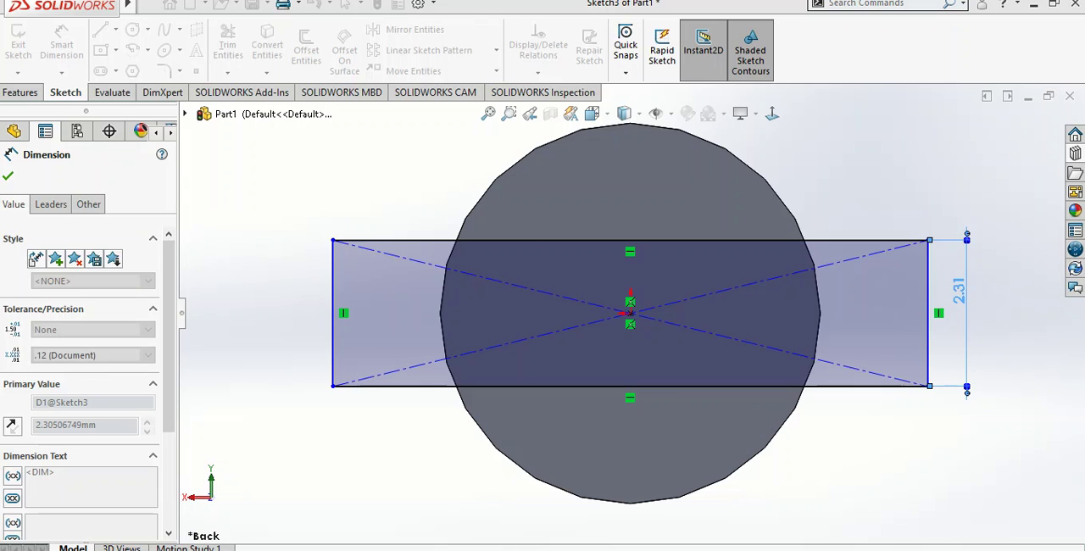
left_click(897, 281)
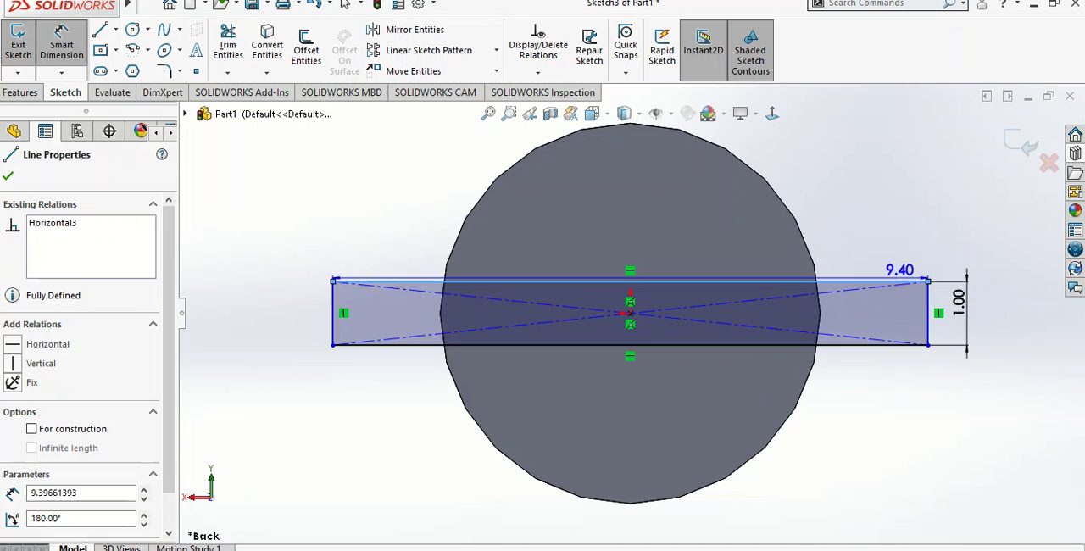
left_click(864, 192)
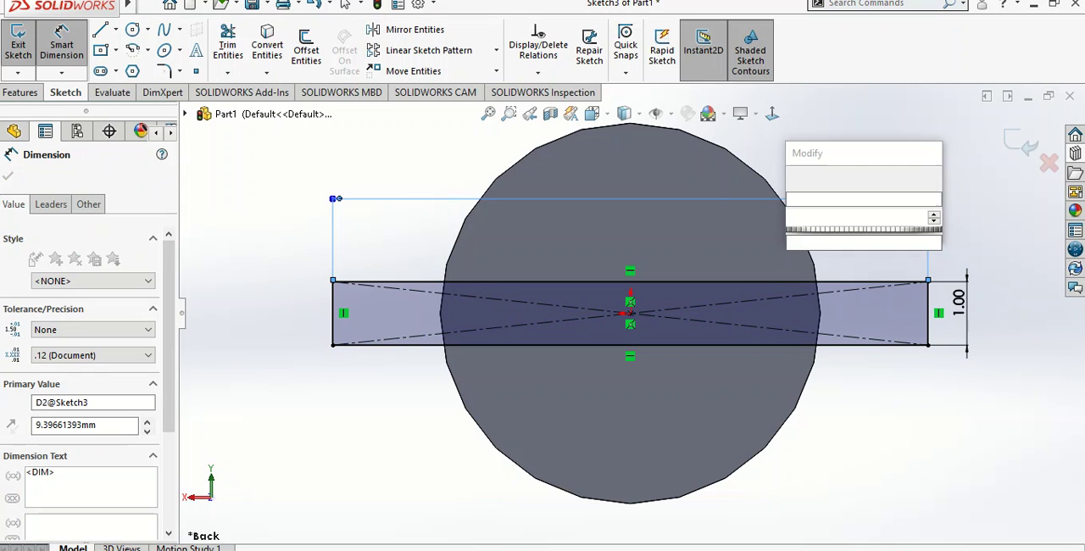
type("10")
key("Return")
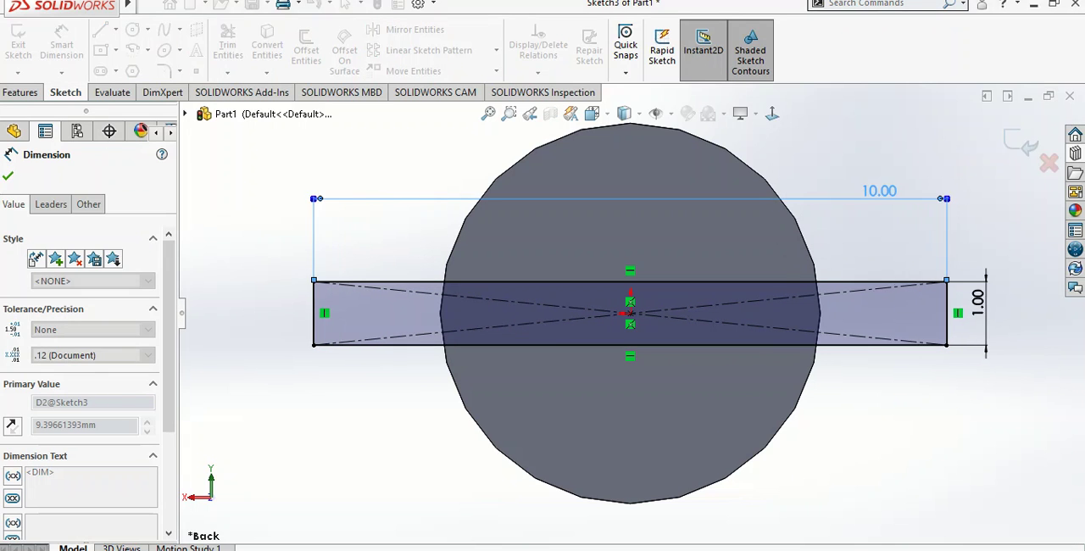
key("Escape")
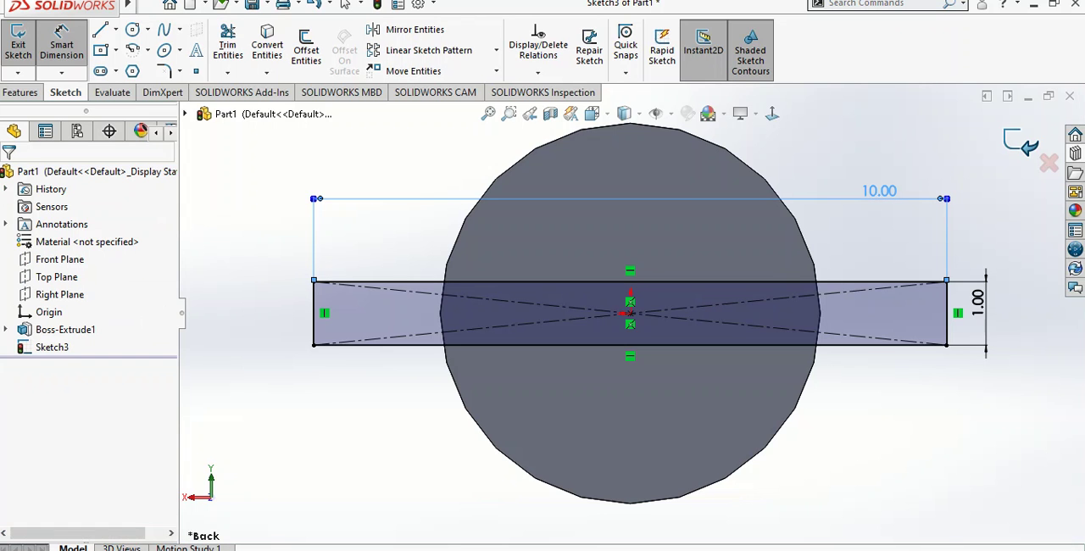
Extrude the rectangle 18 mm along the cylinder as a blind boss merged with the body
scroll(763, 233, "up", 3)
middle_click_drag(763, 233, 711, 246)
scroll(595, 303, "up", 6)
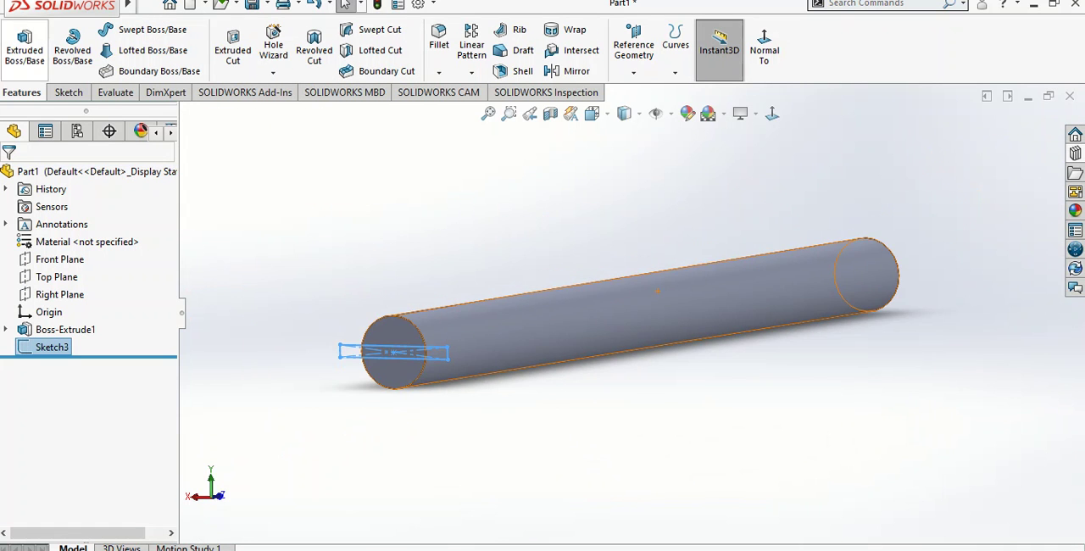
left_click(24, 50)
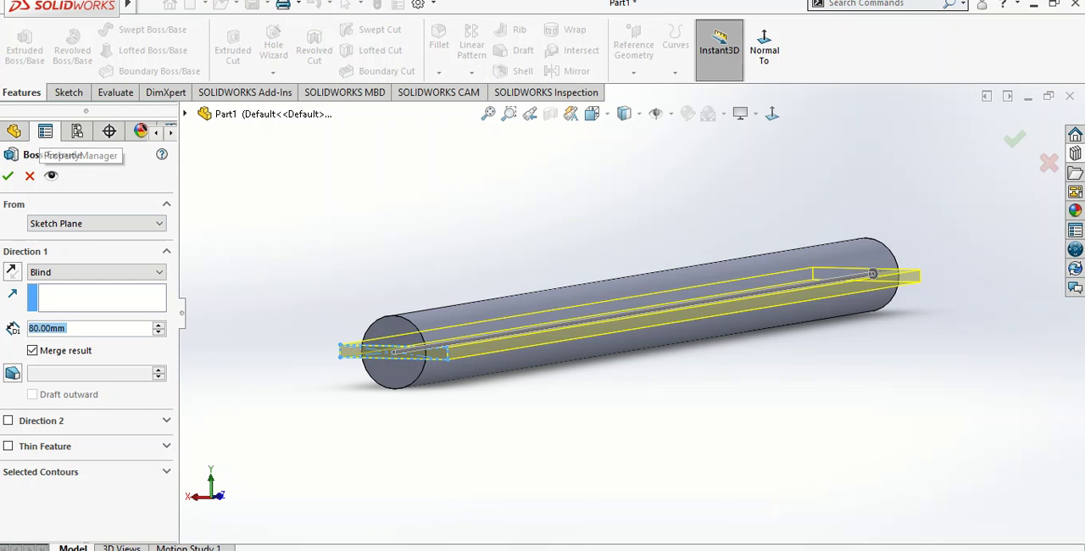
type("18")
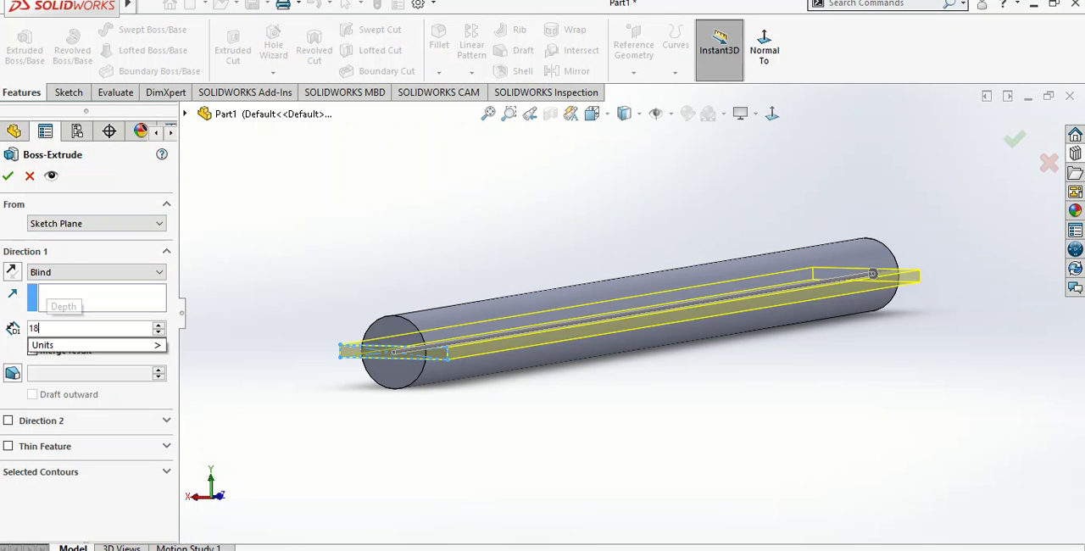
key("Return")
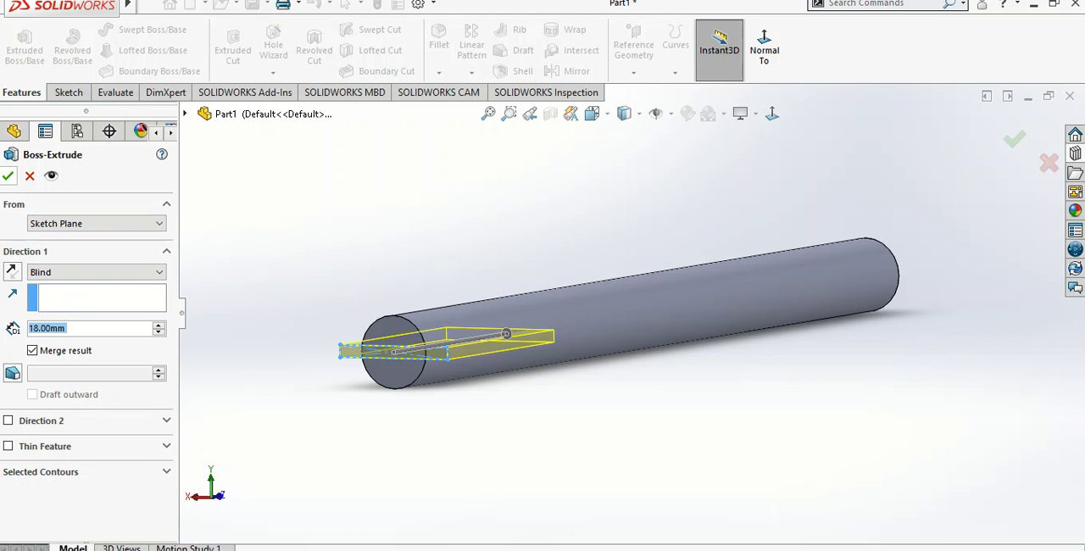
left_click(8, 175)
Fillet the four outer corner edges of the two side fins with a 2 mm radius
middle_click_drag(593, 279, 688, 357)
scroll(688, 358, "up", 3)
scroll(569, 441, "down", 2)
middle_click_drag(566, 438, 591, 439)
scroll(477, 404, "down", 3)
middle_click_drag(477, 405, 506, 400)
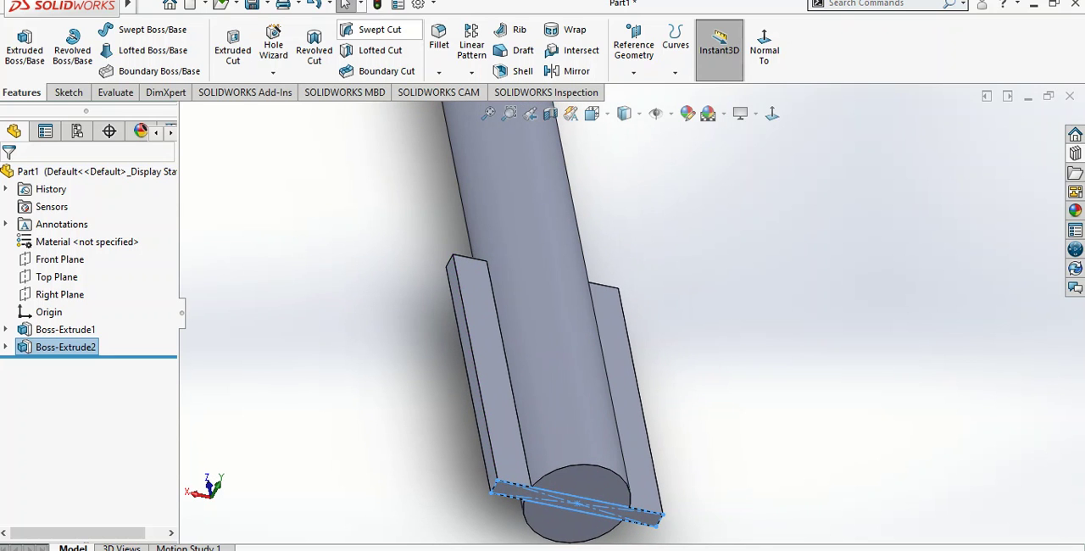
left_click(438, 38)
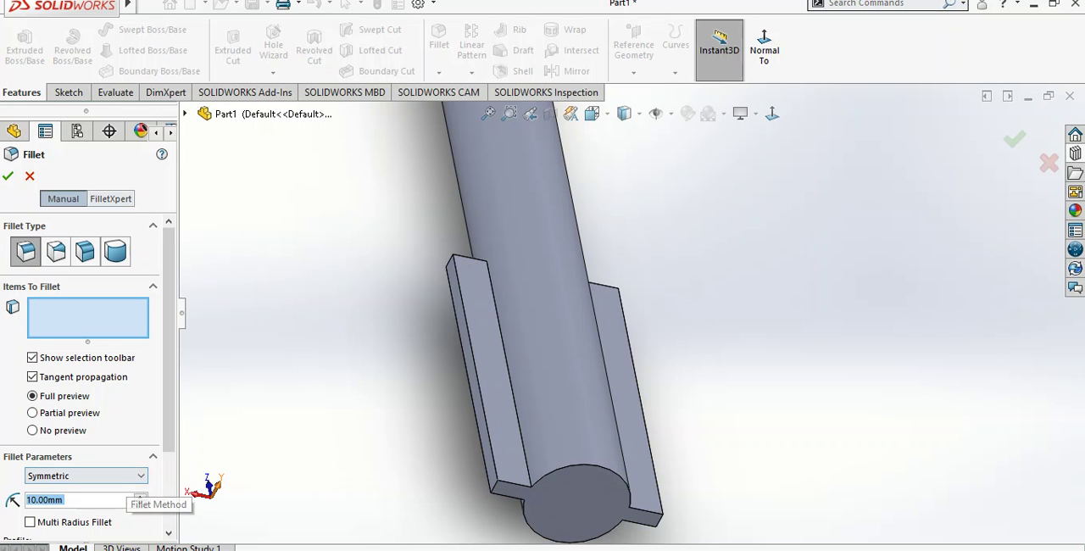
type("2")
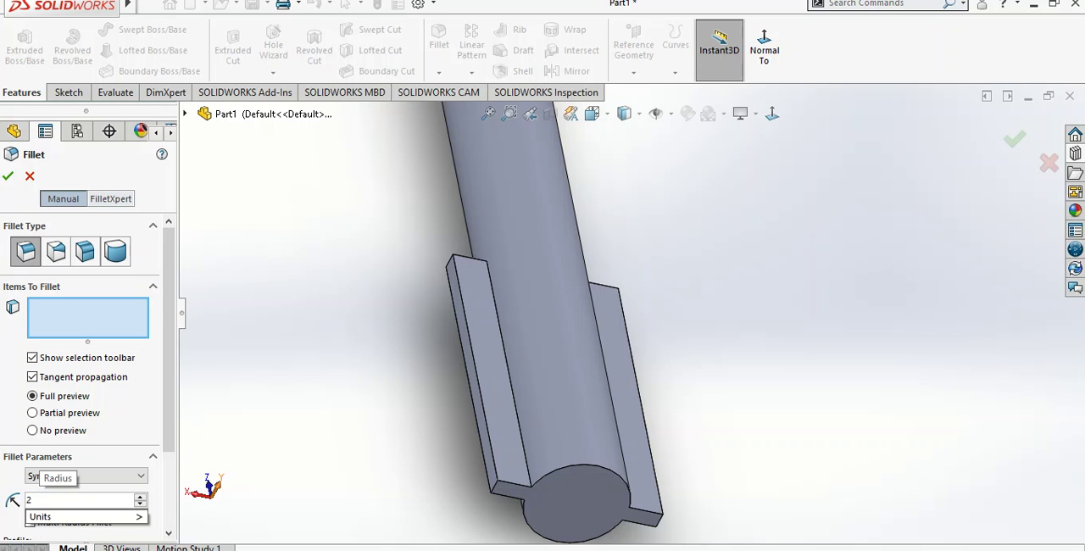
left_click(493, 487)
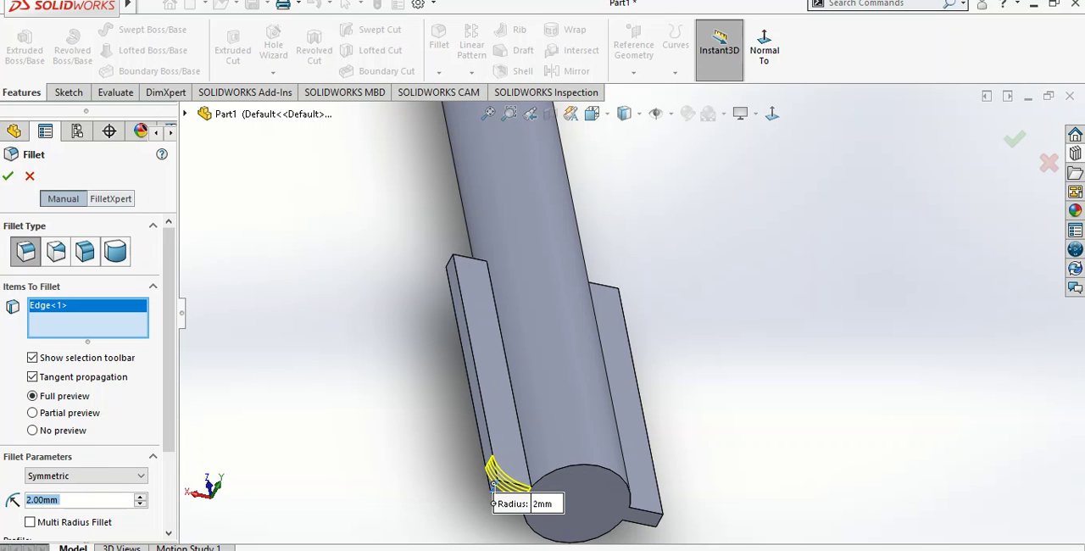
left_click(450, 260)
middle_click_drag(642, 405, 515, 380)
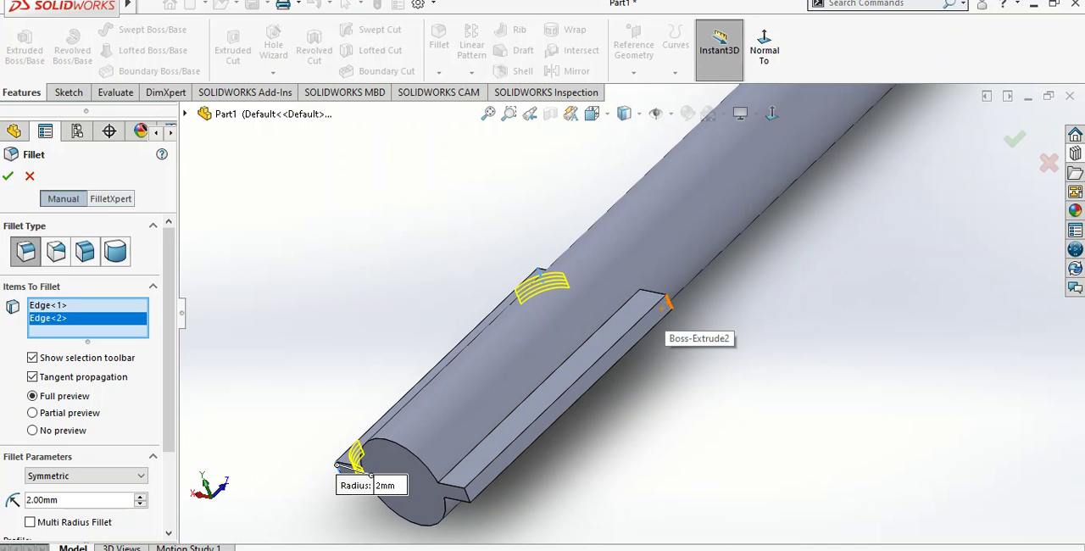
left_click(651, 314)
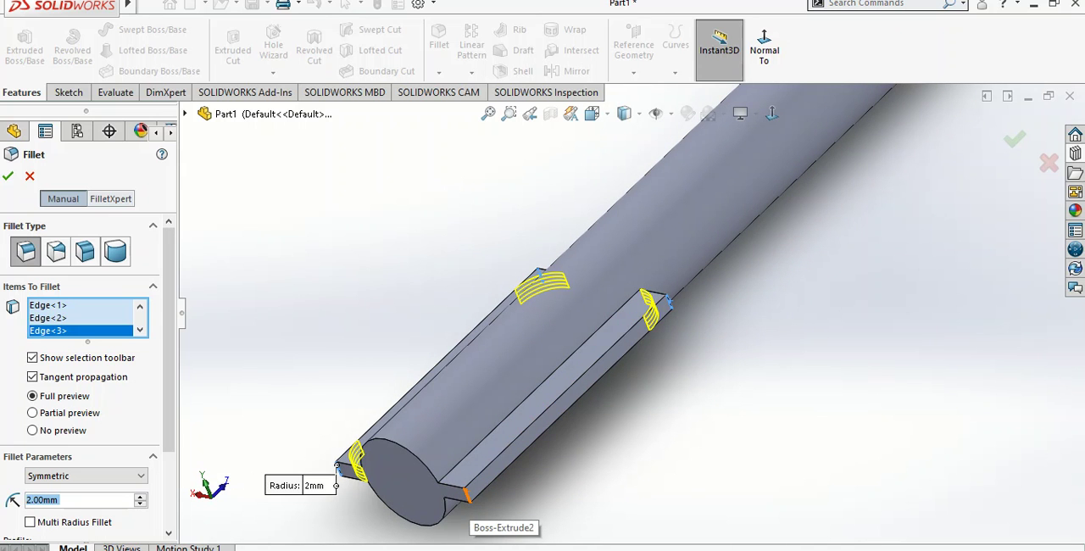
left_click(467, 497)
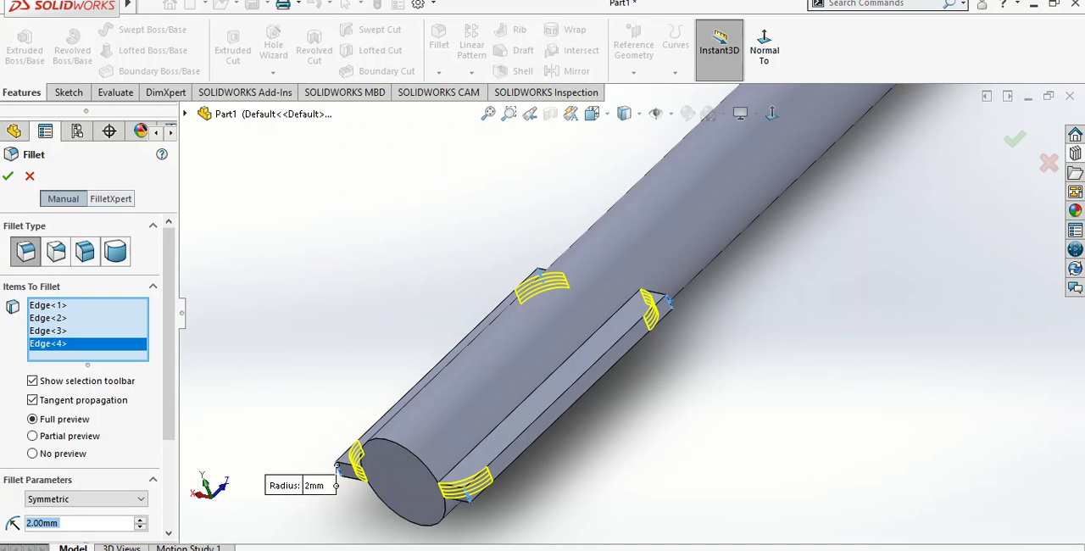
left_click(8, 177)
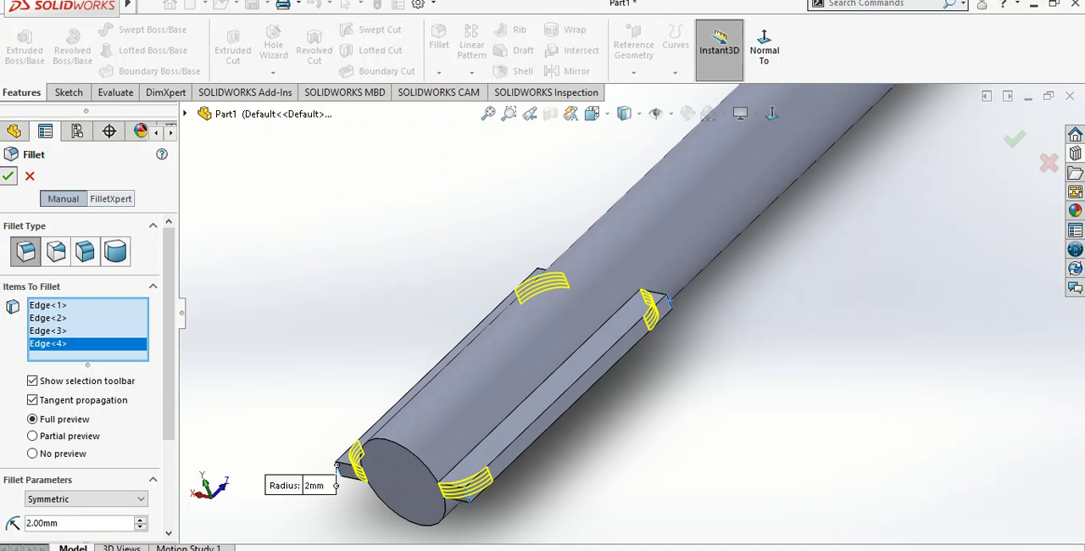
Fillet the four long edges where the fins' flat faces meet the cylinder with a 1 mm radius
middle_click_drag(593, 280, 776, 347)
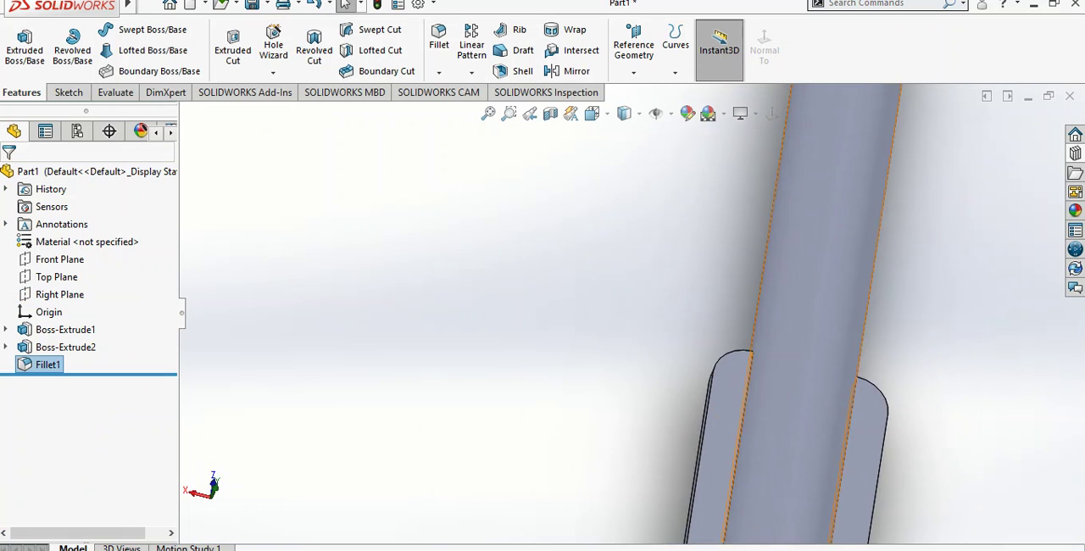
scroll(776, 347, "up", 3)
scroll(674, 346, "down", 2)
middle_click_drag(675, 346, 745, 377)
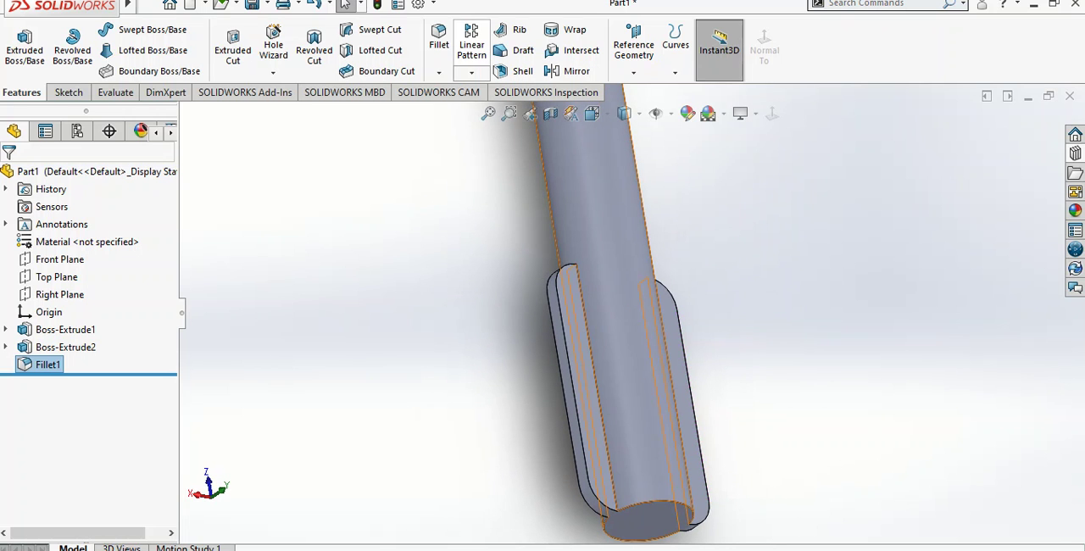
left_click(439, 42)
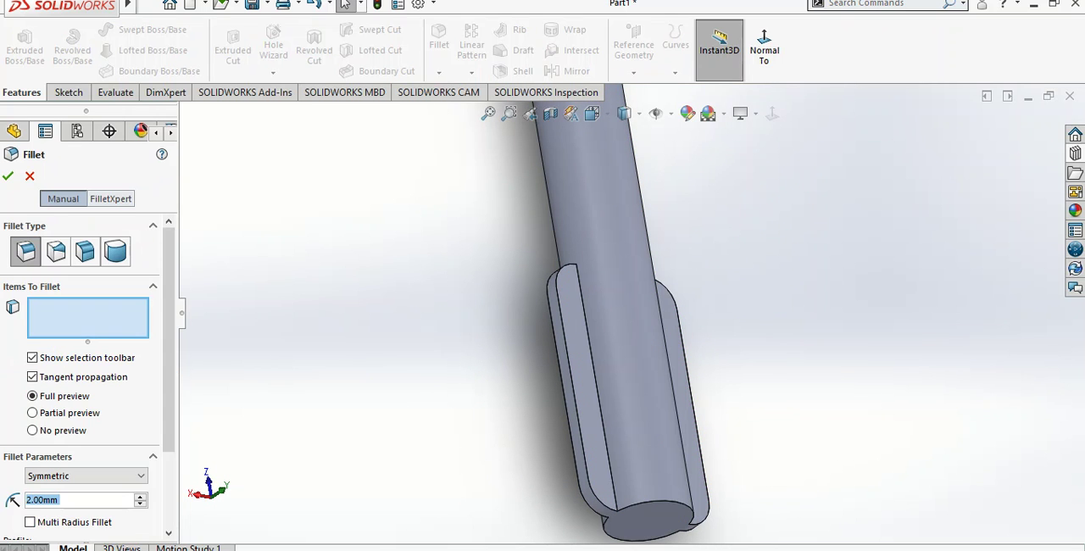
type("1")
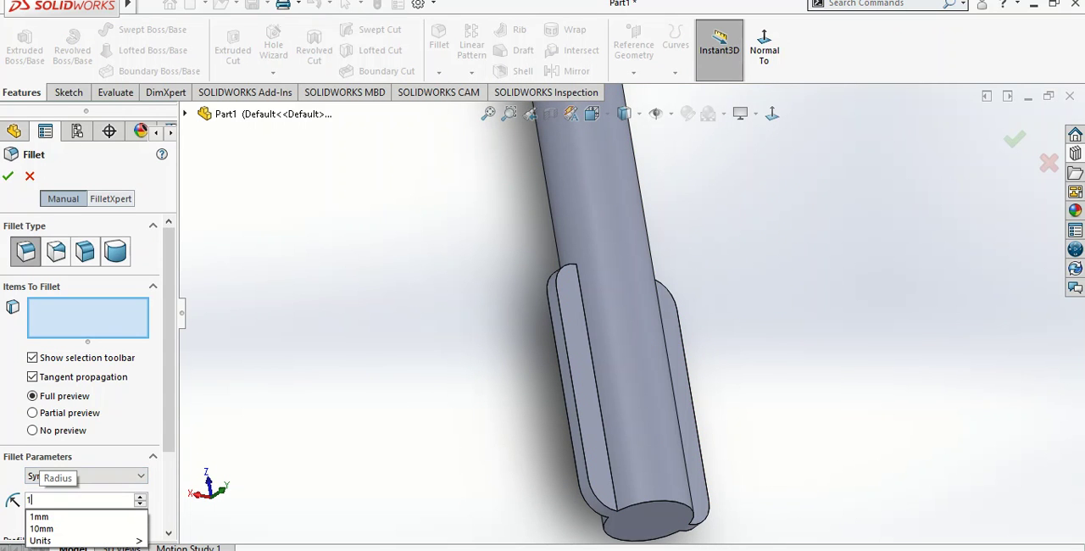
left_click(600, 395)
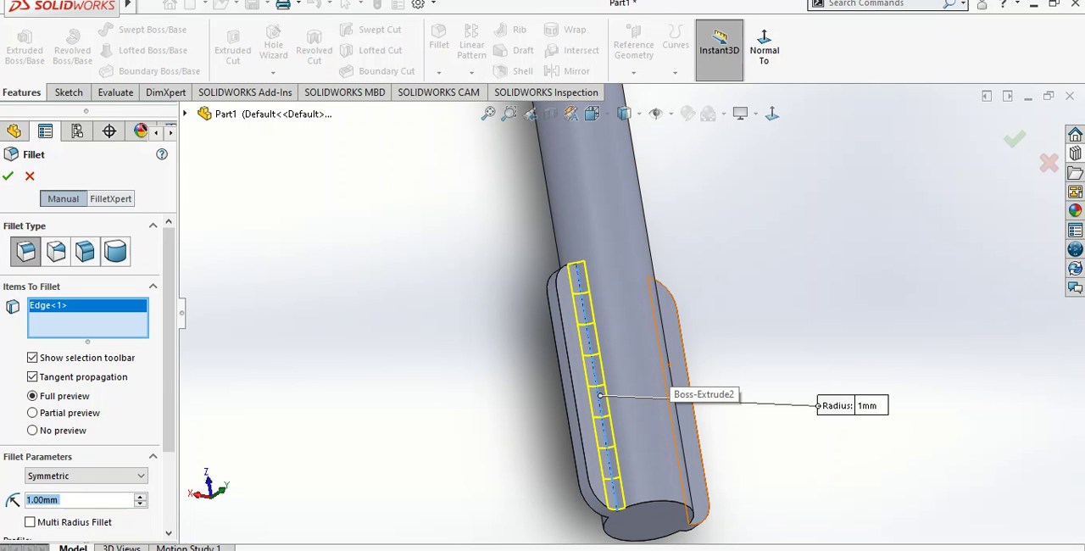
middle_click_drag(666, 379, 634, 378)
left_click(675, 373)
middle_click_drag(701, 379, 603, 391)
scroll(805, 402, "up", 1)
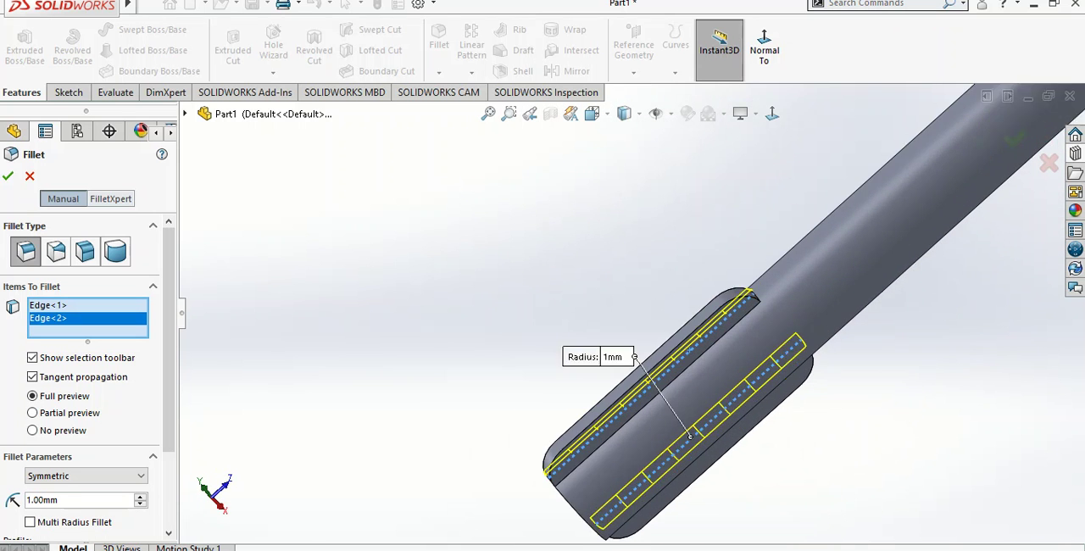
scroll(805, 401, "down", 6)
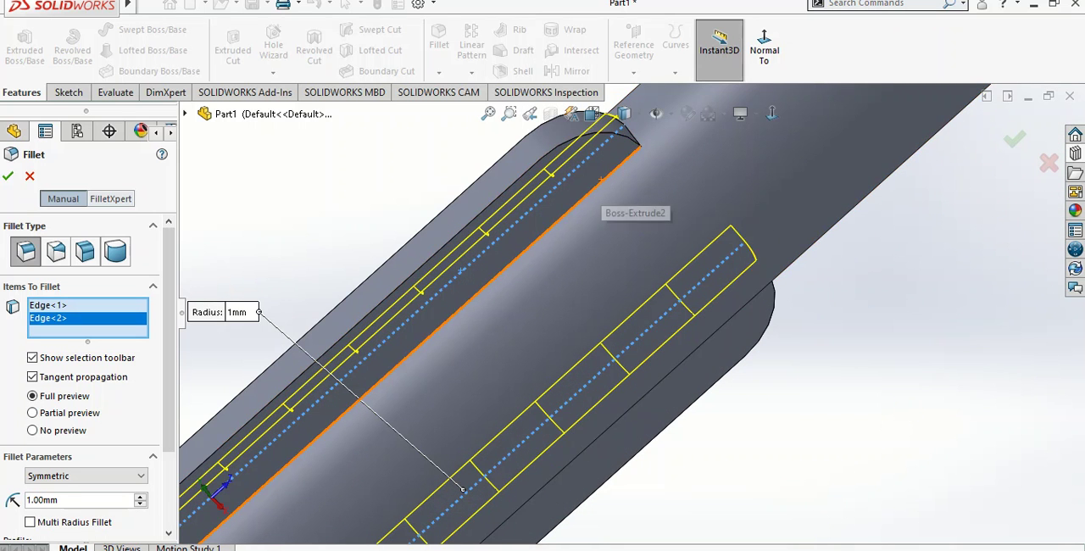
left_click(598, 185)
middle_click_drag(759, 376, 738, 314)
left_click(716, 272)
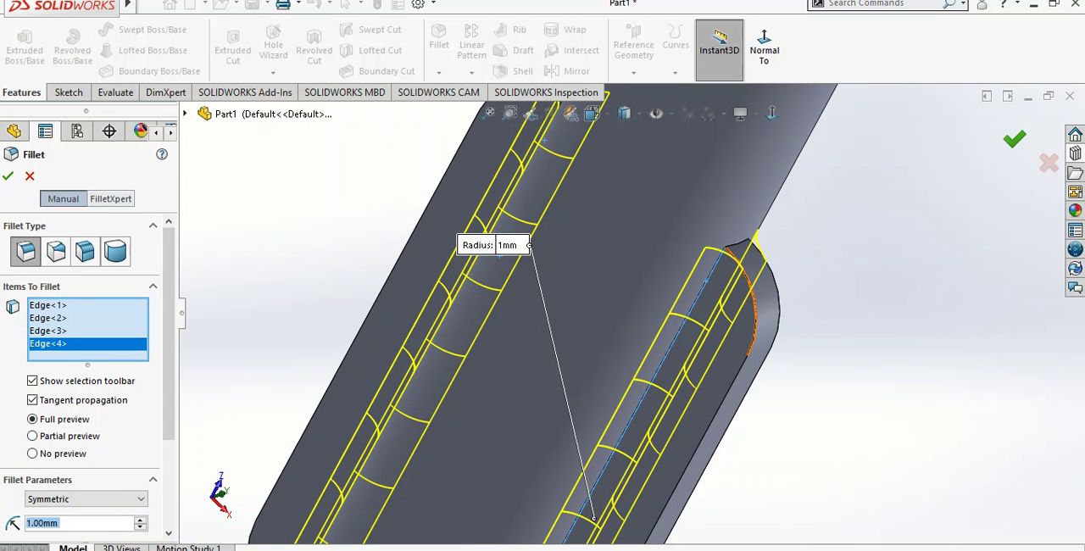
key("Return")
Chamfer the circular edge at the shaft's plain end with a 3 mm distance at 45 degrees to form a pointed tip
scroll(754, 314, "up", 7)
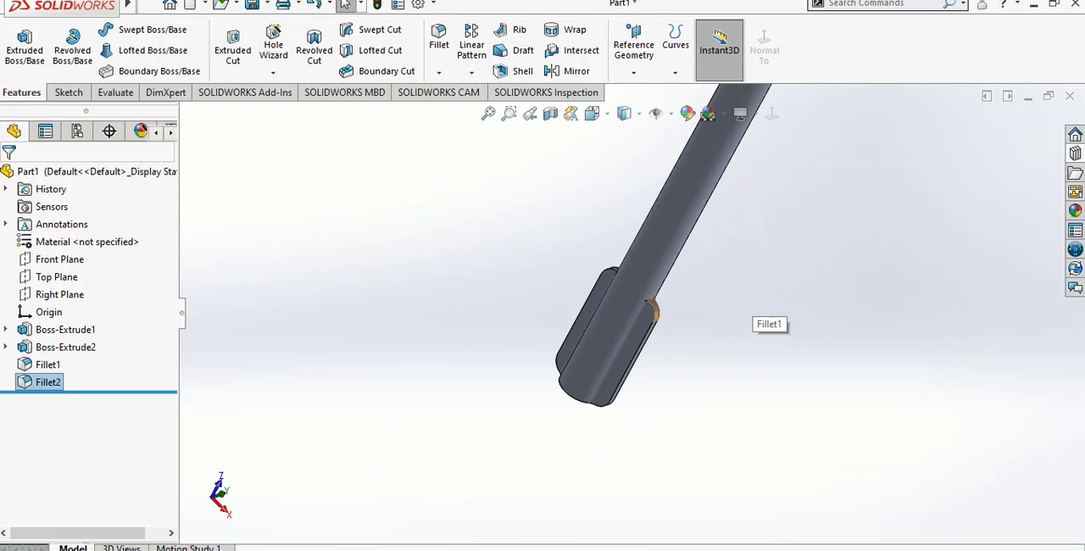
scroll(735, 305, "up", 5)
scroll(735, 212, "down", 3)
middle_click_drag(734, 212, 717, 390)
scroll(719, 346, "down", 4)
scroll(718, 347, "down", 3)
scroll(717, 388, "up", 2)
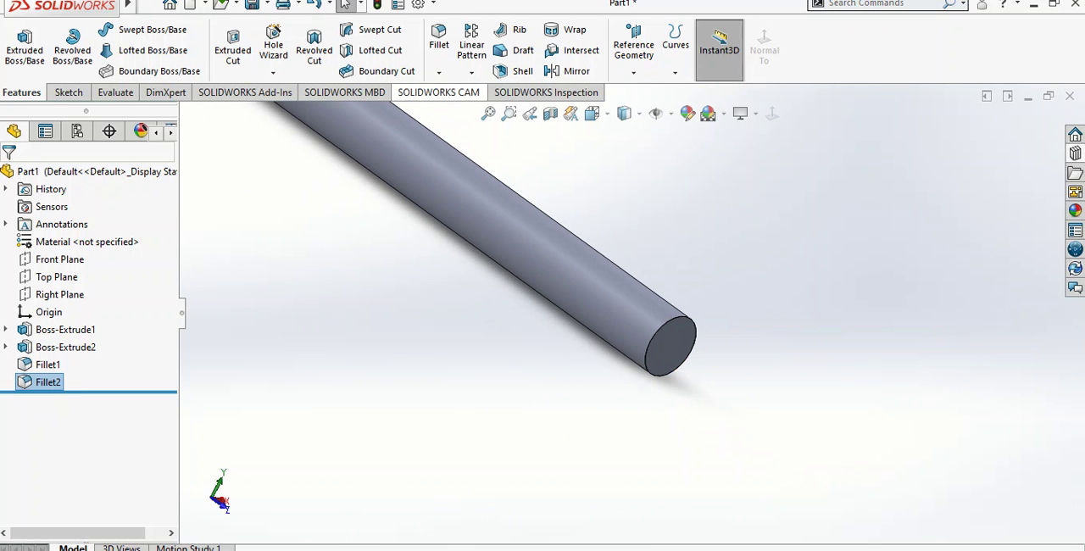
left_click(439, 73)
left_click(462, 110)
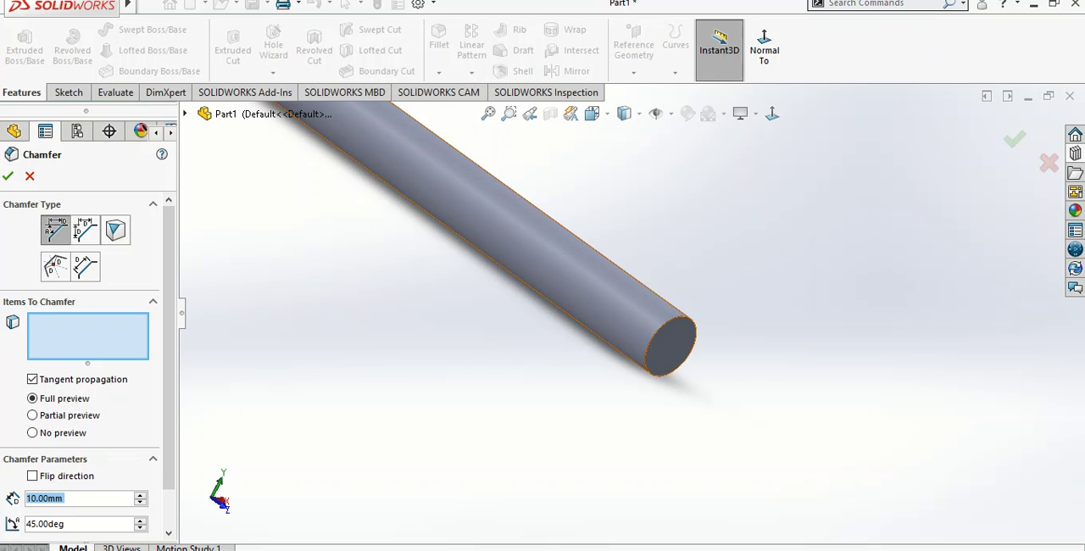
left_click(671, 369)
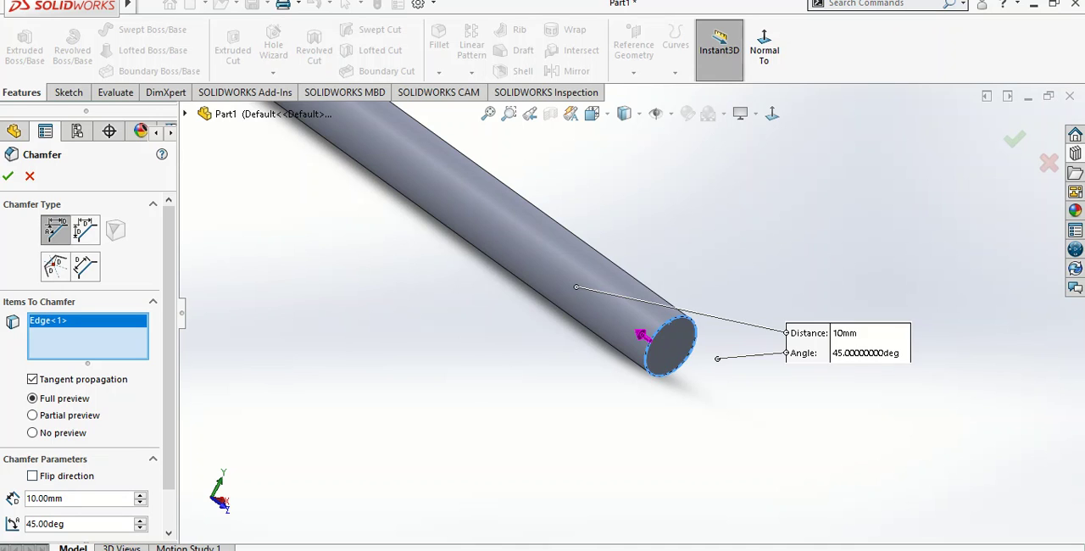
type("3")
key("Return")
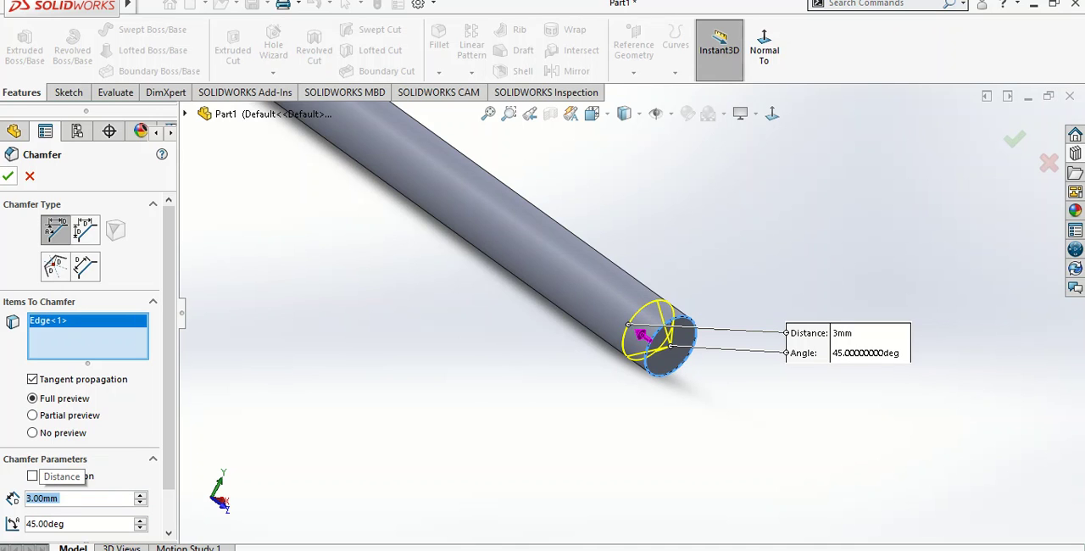
key("Return")
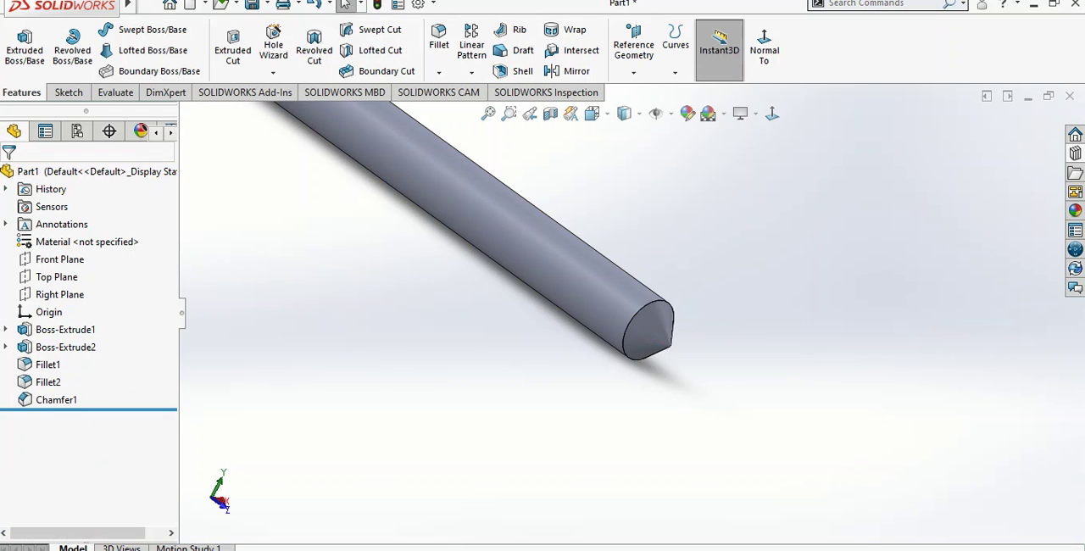
Create a reference plane offset 80 mm from the Front Plane, at the shaft's pointed tip
scroll(622, 313, "up", 6)
scroll(565, 215, "down", 2)
middle_click_drag(565, 216, 478, 234)
scroll(555, 424, "down", 4)
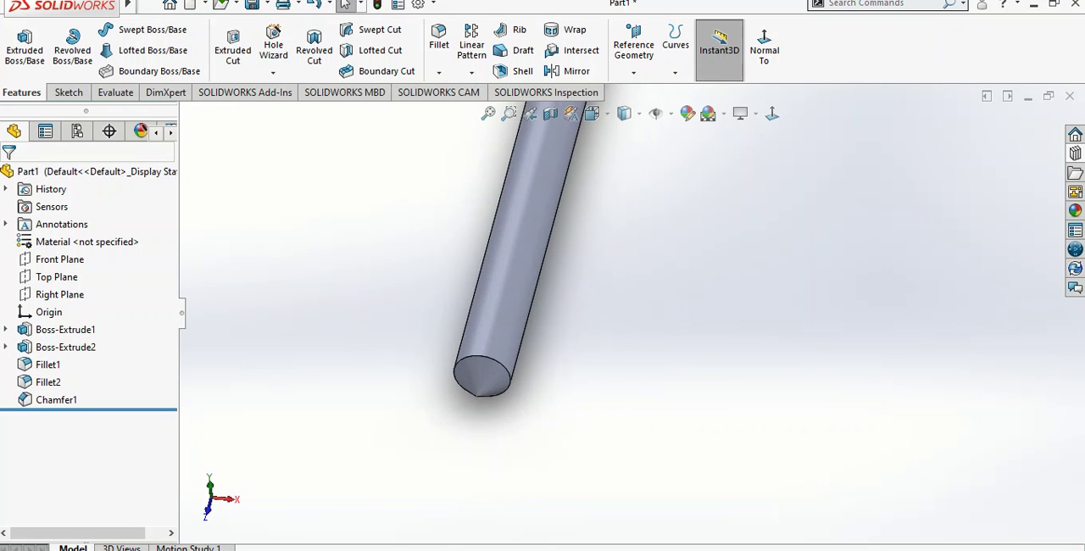
middle_click_drag(507, 380, 490, 383)
scroll(631, 313, "up", 2)
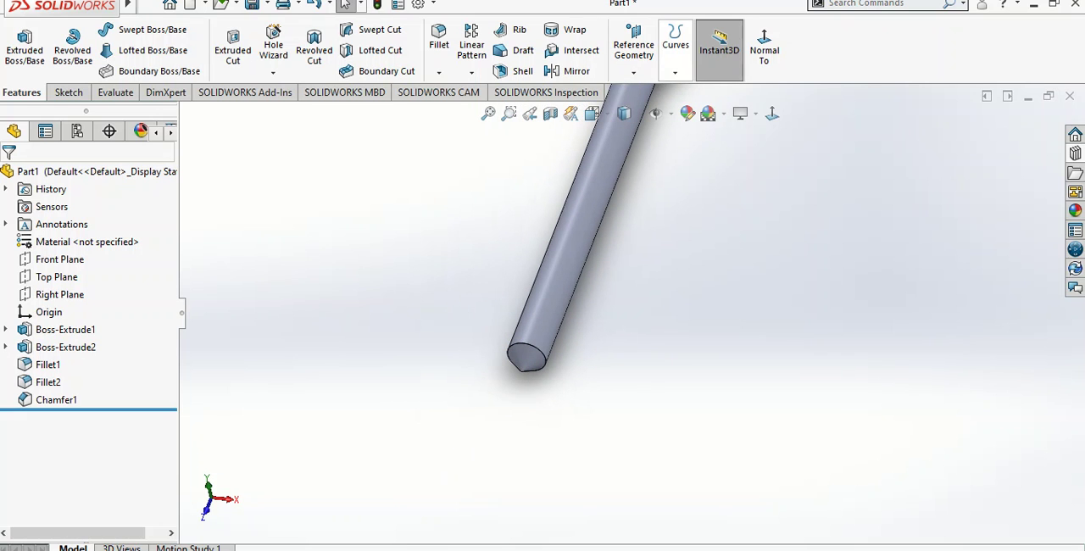
left_click(634, 59)
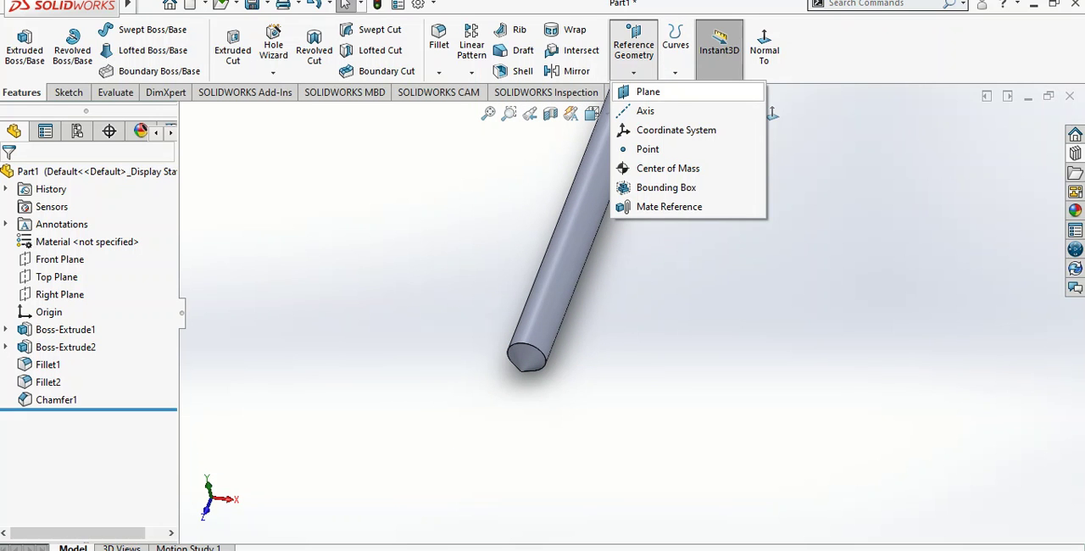
left_click(647, 92)
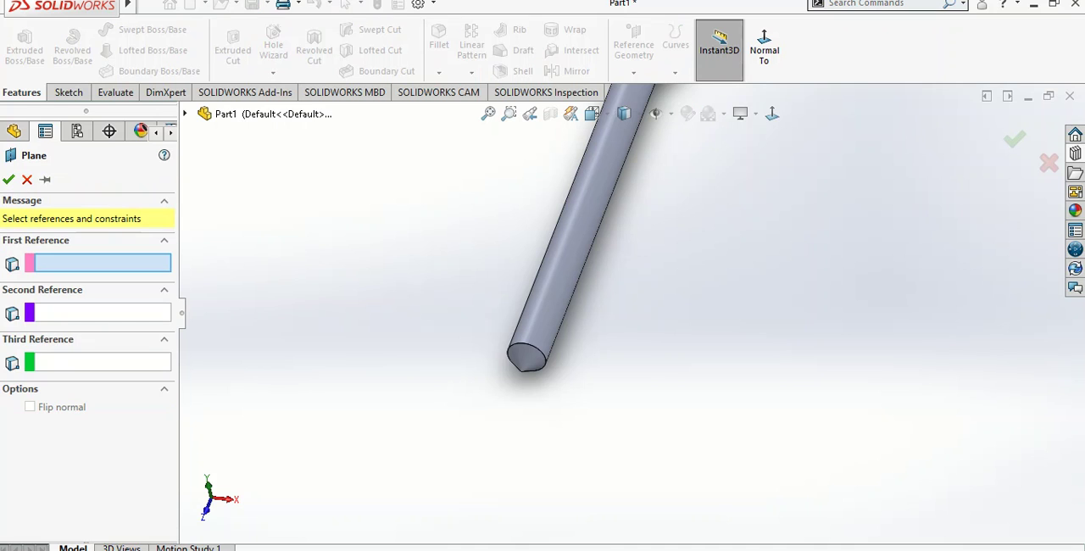
scroll(631, 310, "up", 3)
middle_click_drag(631, 310, 625, 340)
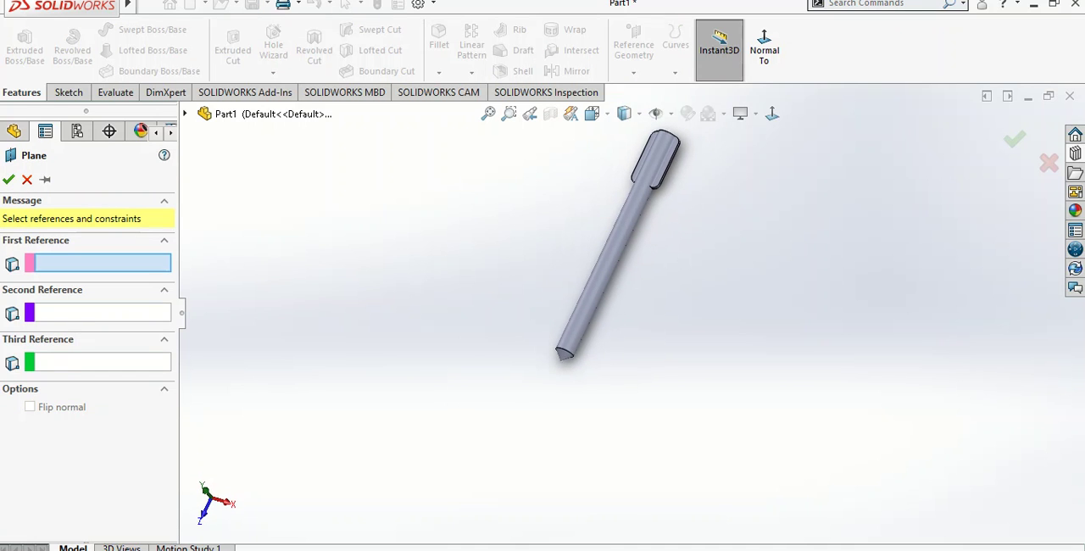
middle_click_drag(656, 121, 657, 155)
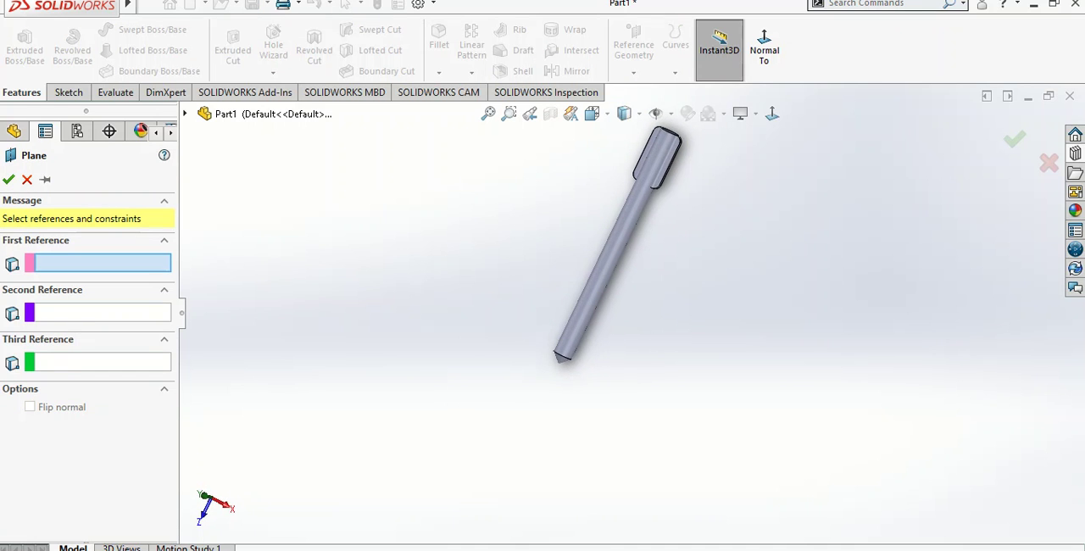
scroll(657, 154, "down", 3)
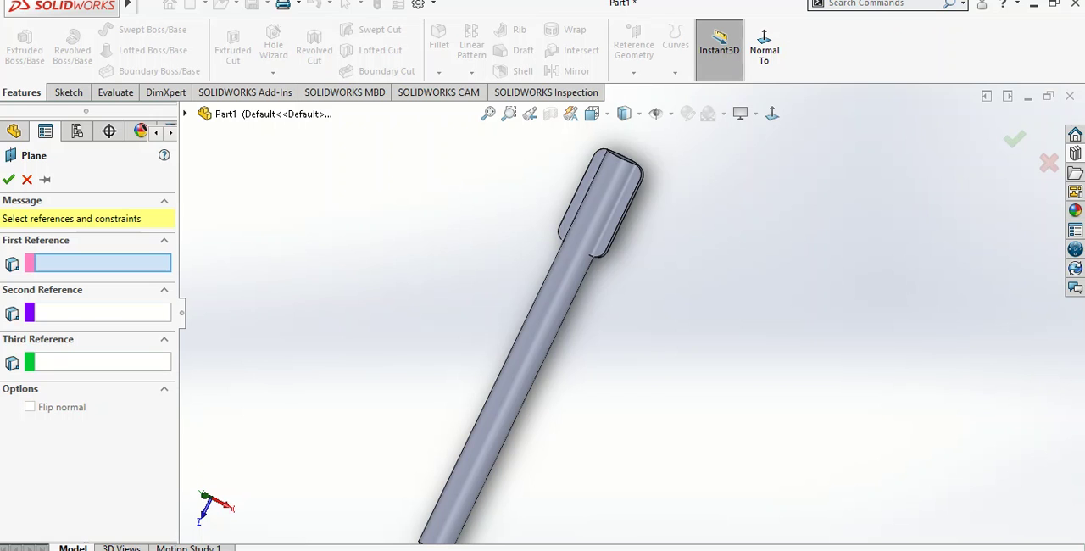
left_click(185, 114)
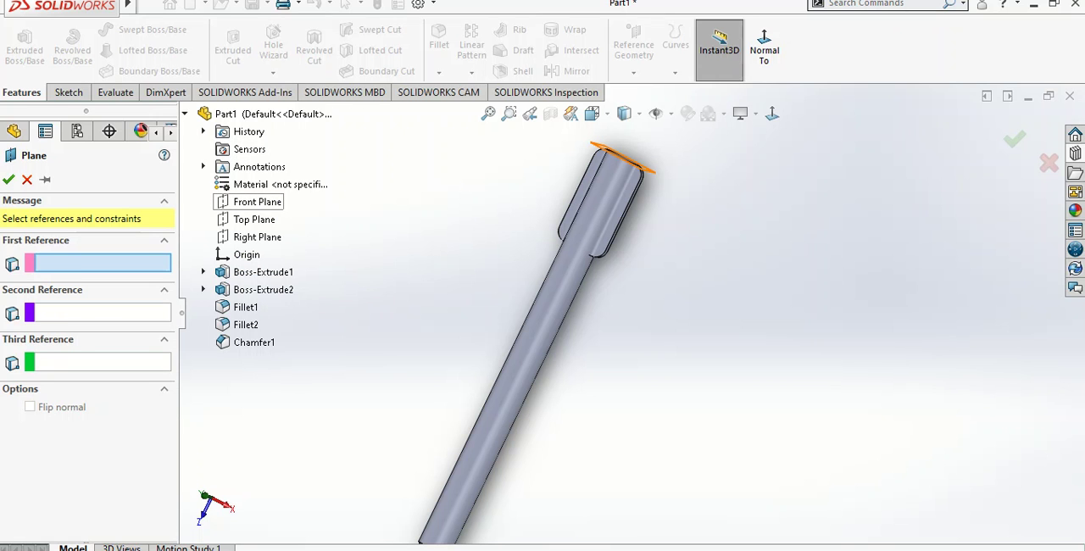
left_click(256, 202)
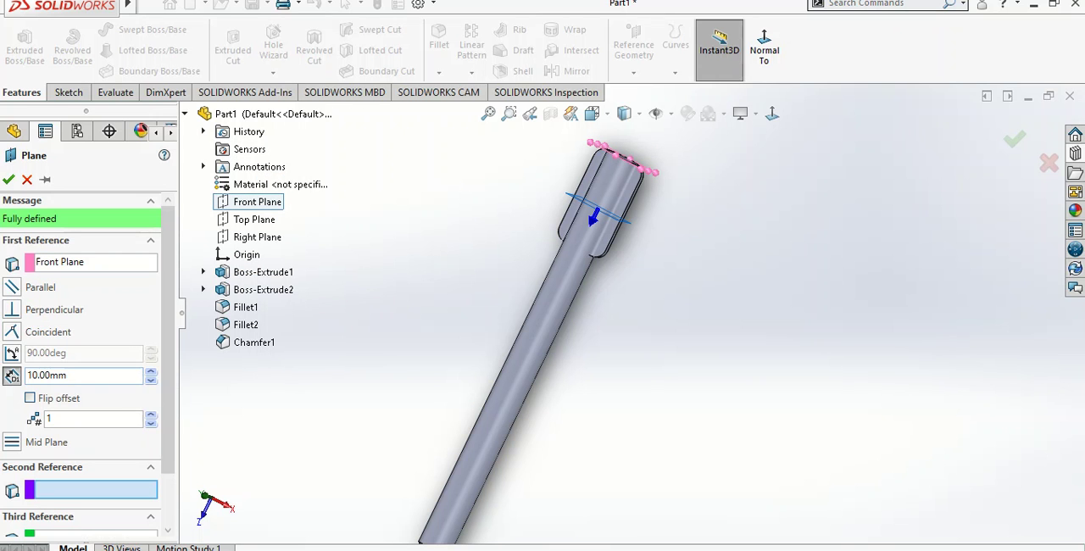
double_click(92, 375)
type("80")
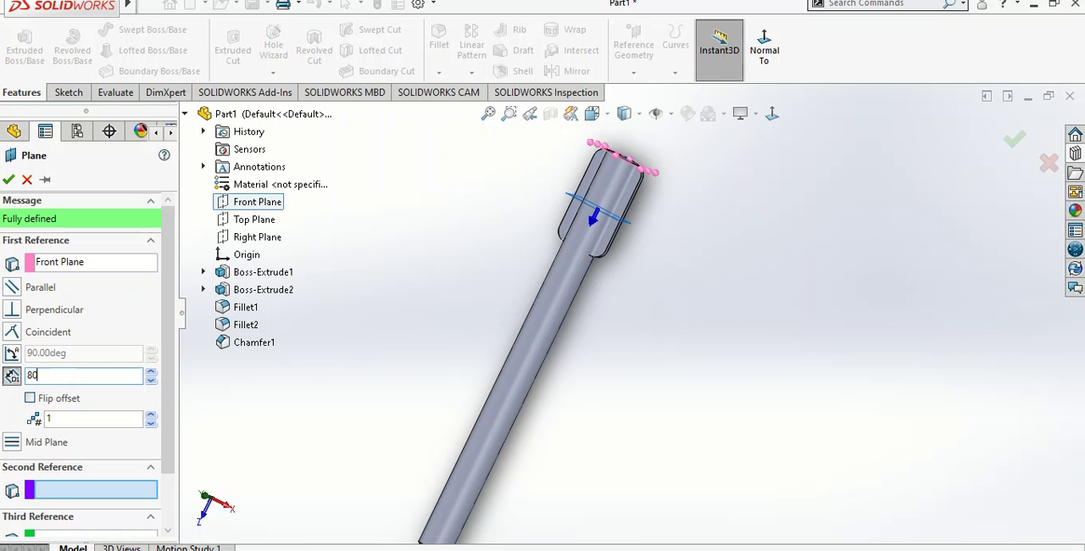
scroll(623, 449, "up", 4)
scroll(623, 449, "down", 2)
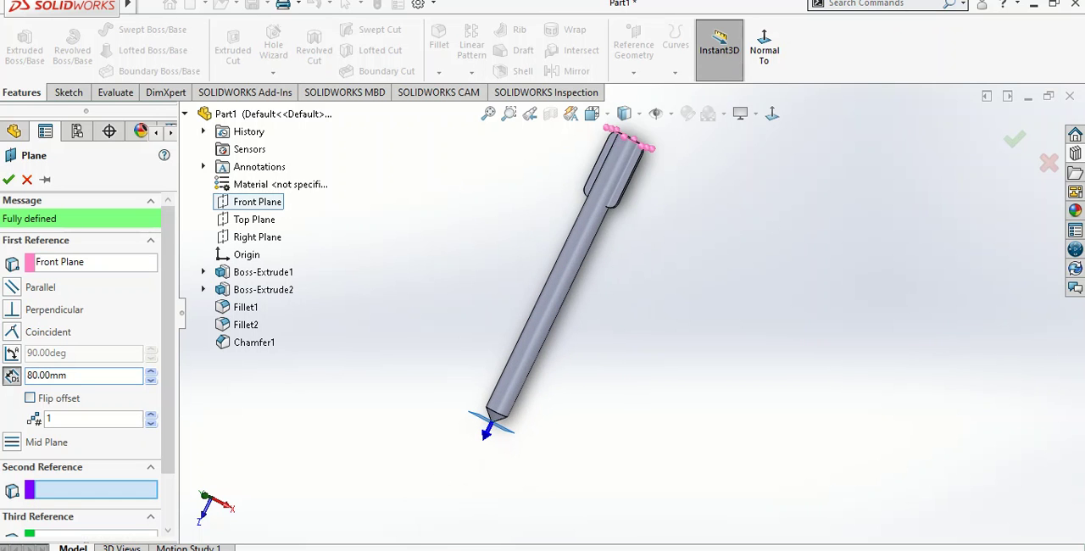
key("Return")
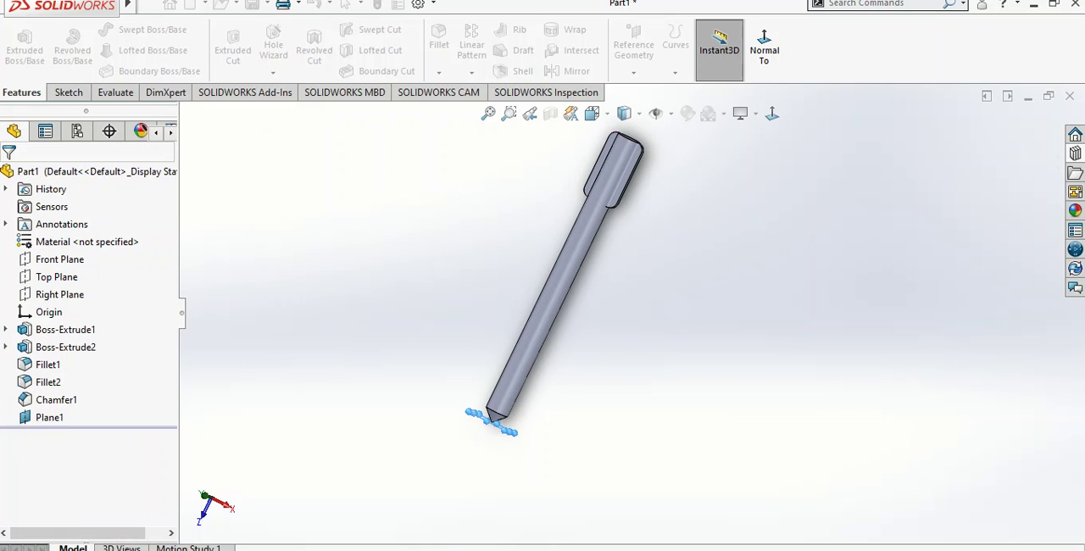
scroll(477, 459, "down", 4)
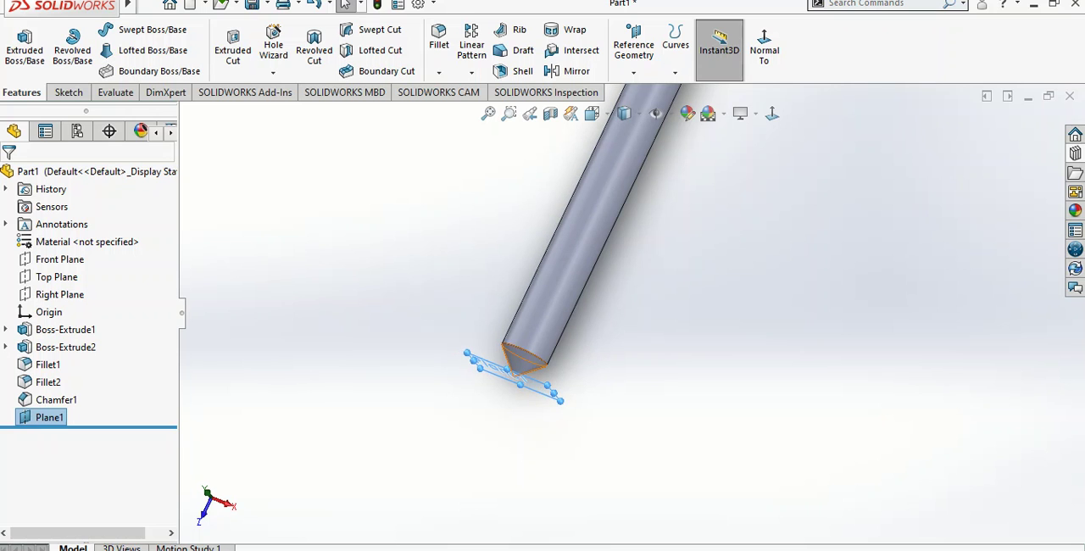
Sketch on the reference plane at the shaft's tip and convert the chamfer's circular edge into a sketch circle
scroll(496, 392, "down", 5)
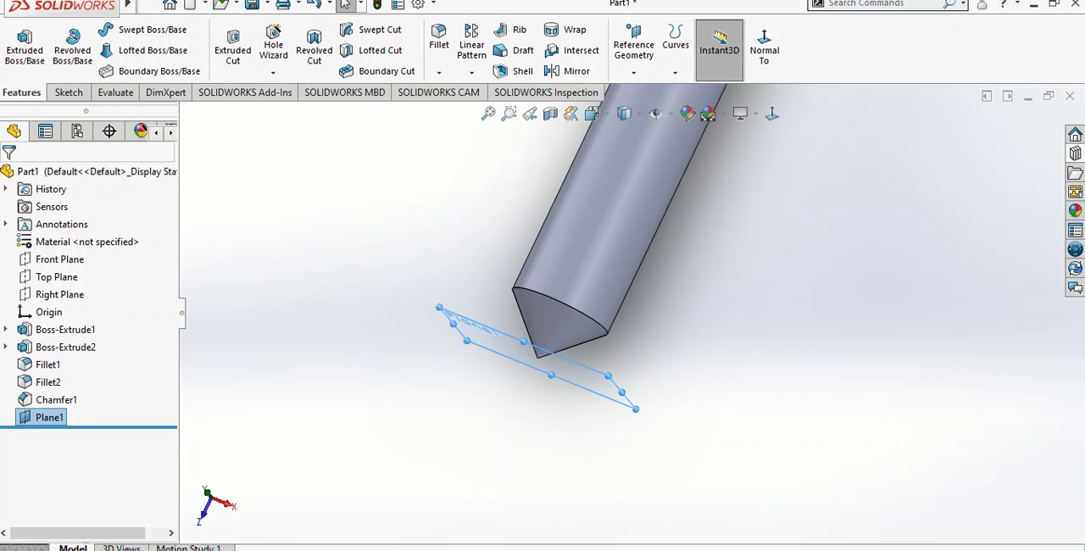
right_click(570, 299)
left_click(607, 339)
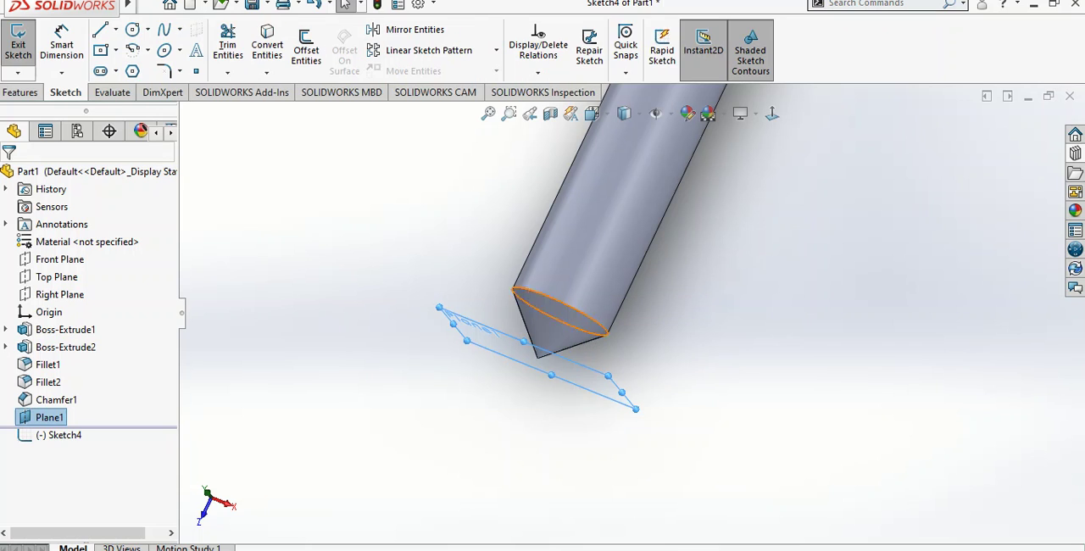
left_click(267, 45)
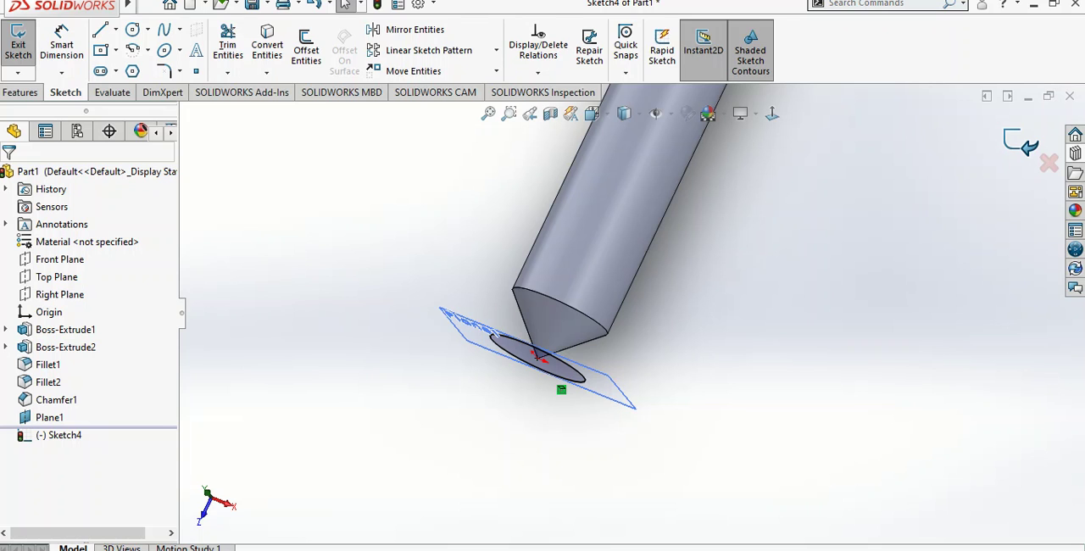
left_click(18, 45)
Create a clockwise constant-pitch helix from the circle, 60 mm high with 25 mm pitch, 0° start angle and reversed direction
left_click(675, 50)
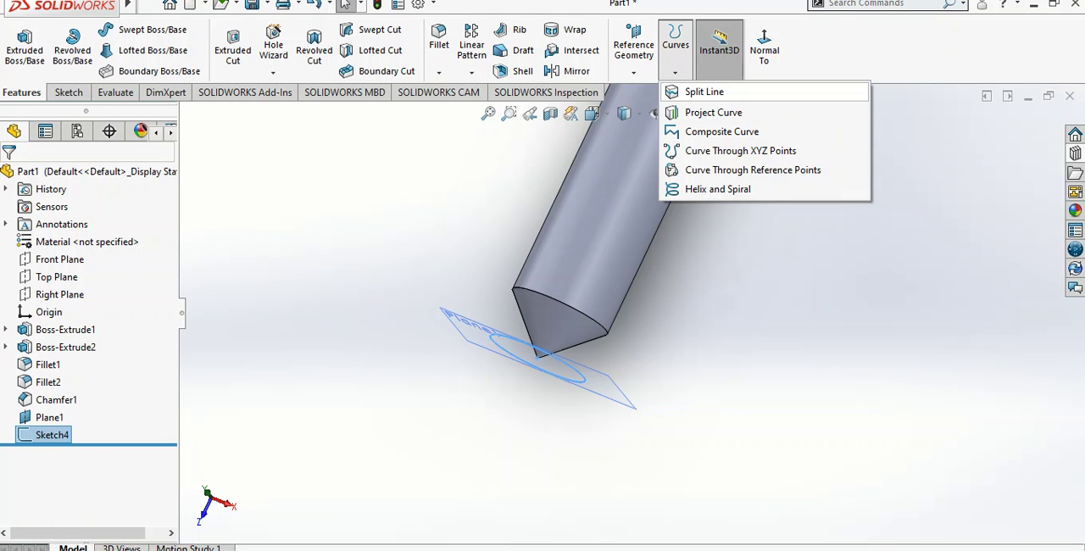
left_click(717, 189)
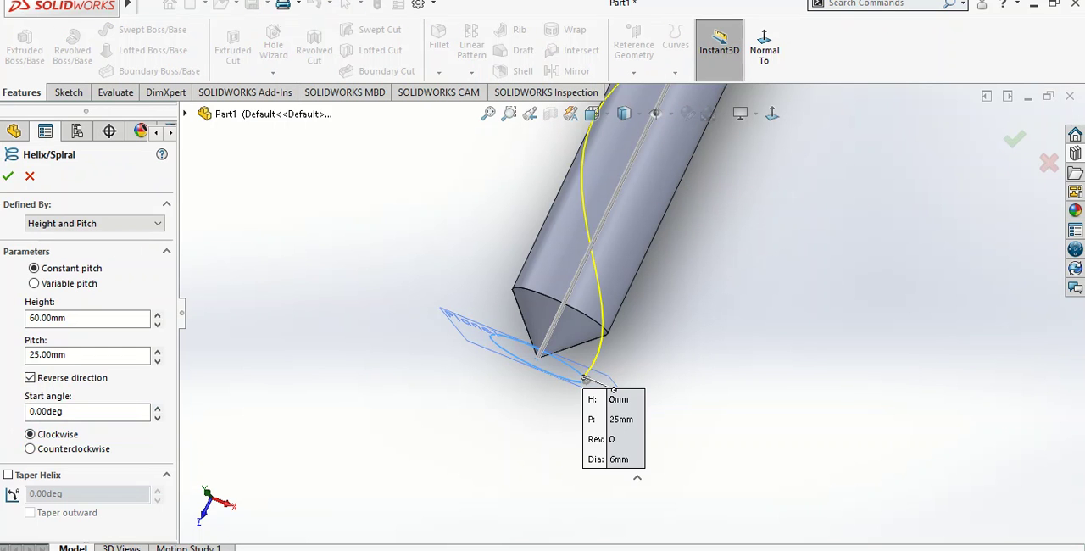
double_click(66, 318)
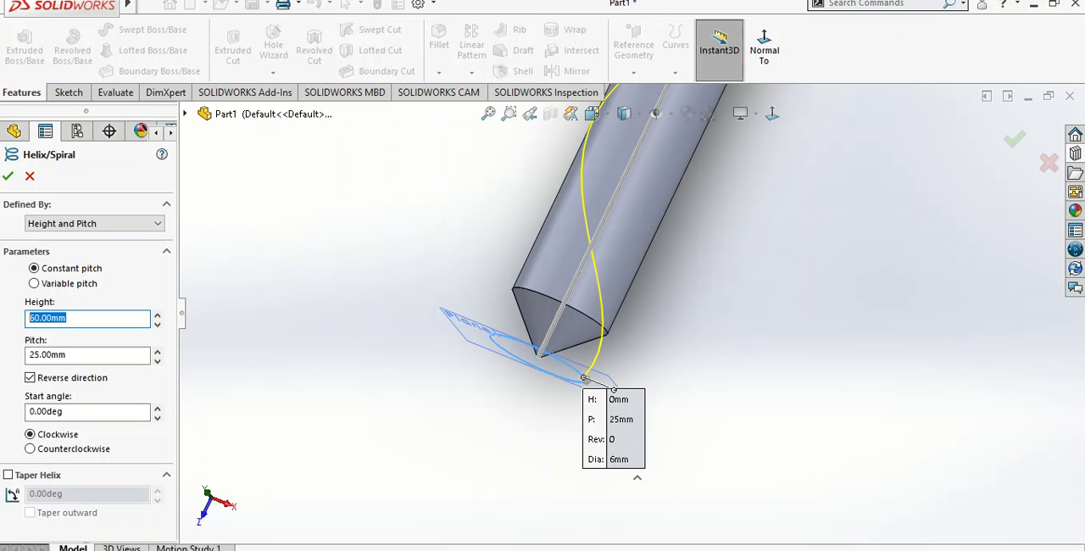
double_click(66, 355)
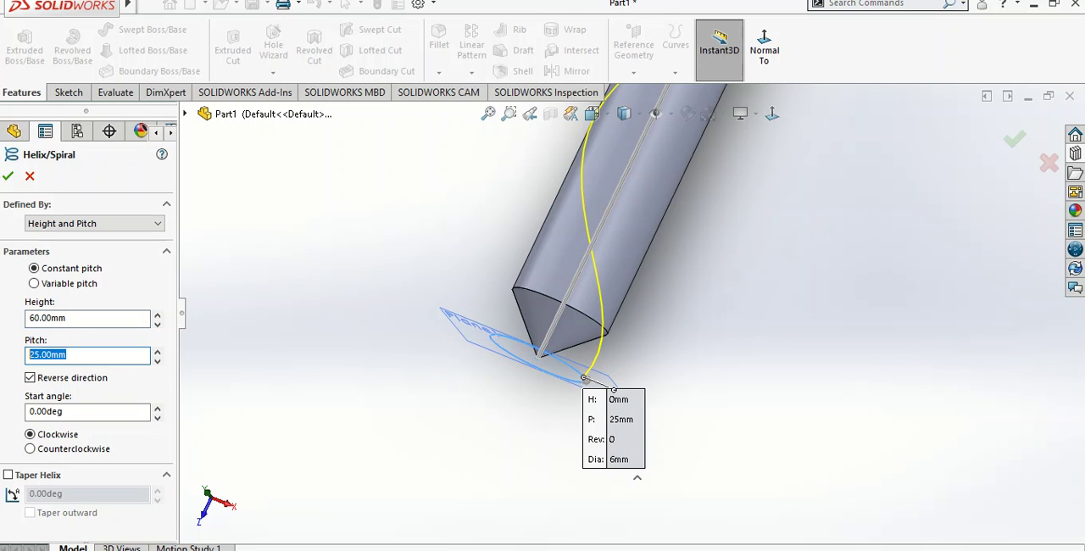
scroll(631, 312, "up", 8)
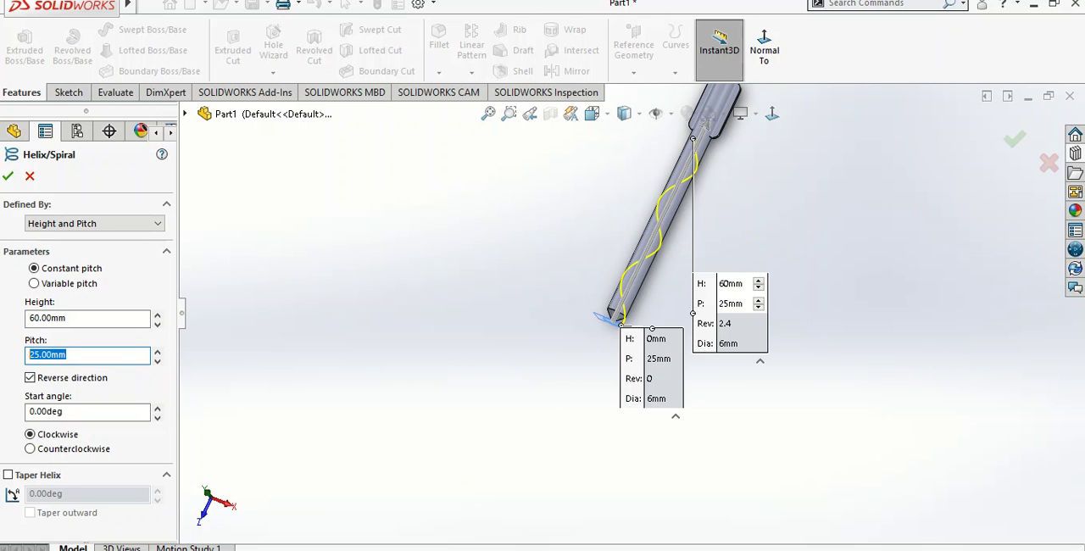
left_click(1015, 138)
Sketch a circle of about 1.41 mm radius on the tip's reference plane, near the start of the helix
scroll(689, 213, "down", 4)
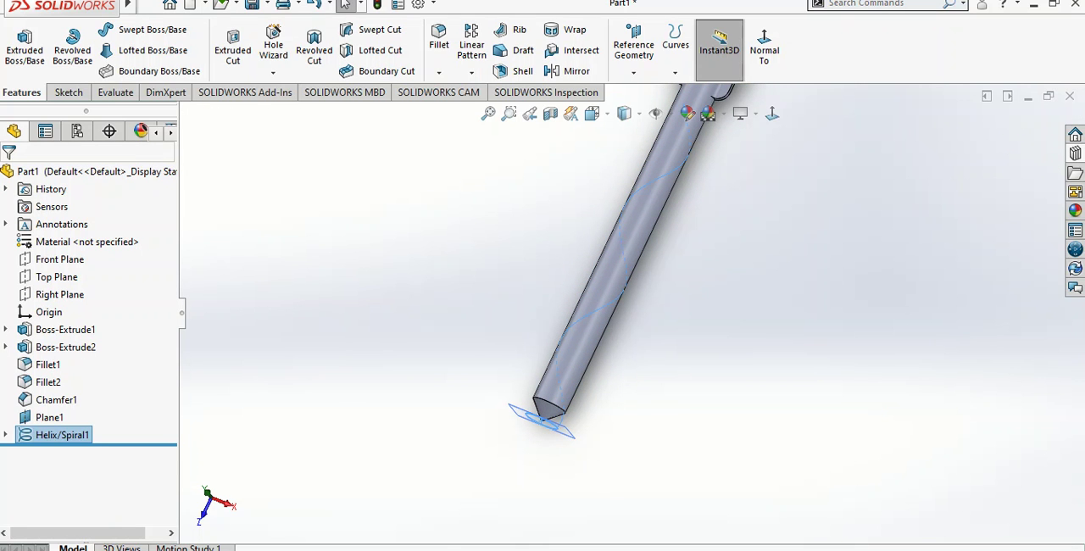
scroll(538, 427, "down", 4)
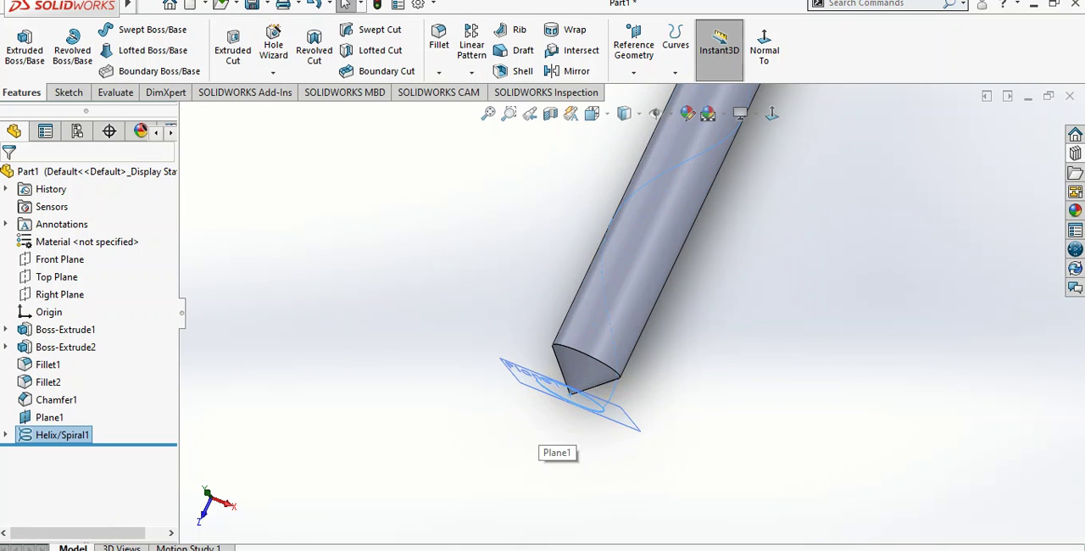
middle_click_drag(538, 427, 547, 403)
scroll(547, 403, "up", 7)
scroll(639, 433, "down", 5)
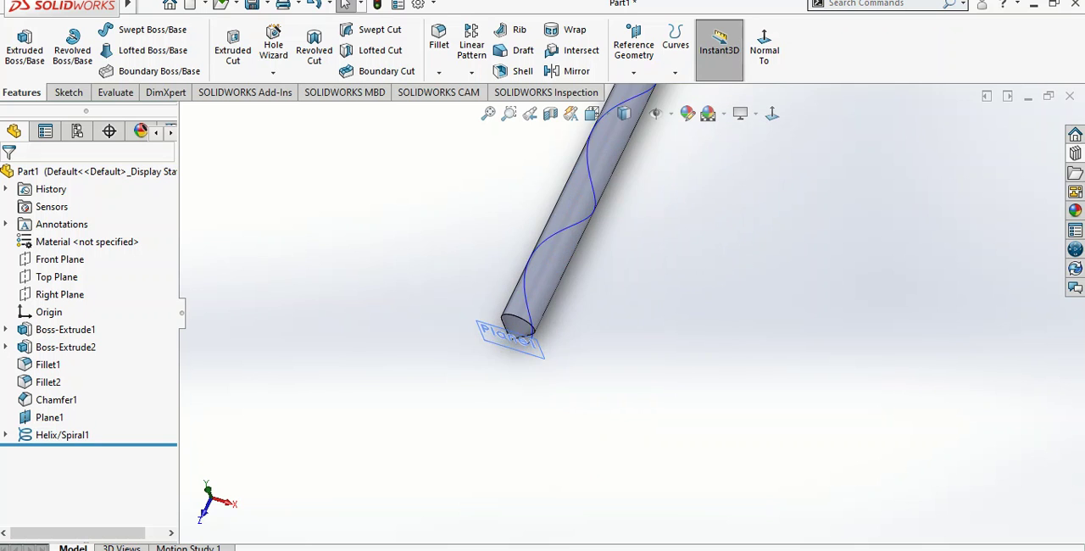
right_click(547, 315)
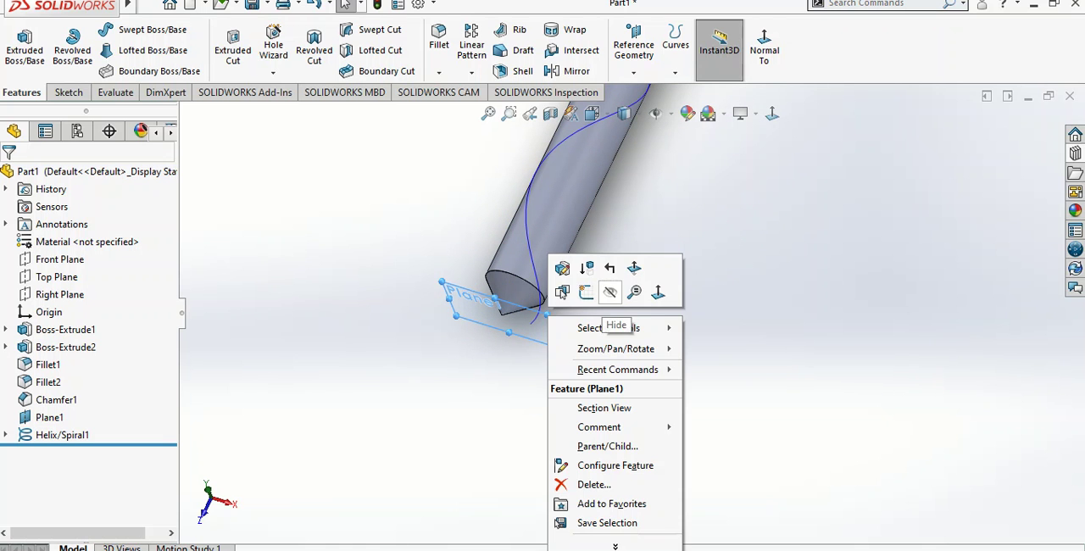
left_click(586, 292)
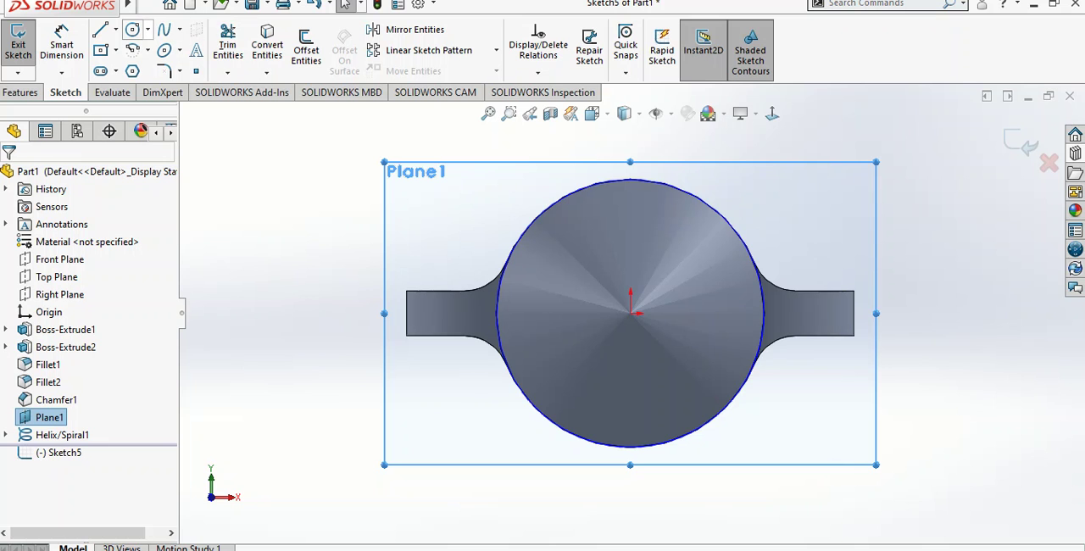
left_click(132, 29)
middle_click_drag(782, 348, 758, 373)
scroll(759, 371, "up", 4)
scroll(759, 371, "down", 3)
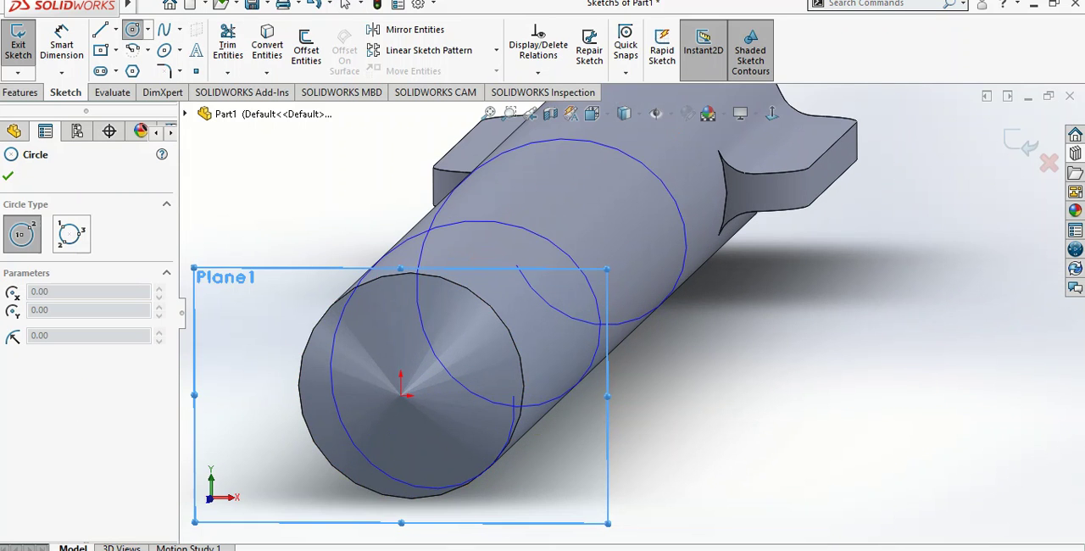
left_click(487, 411)
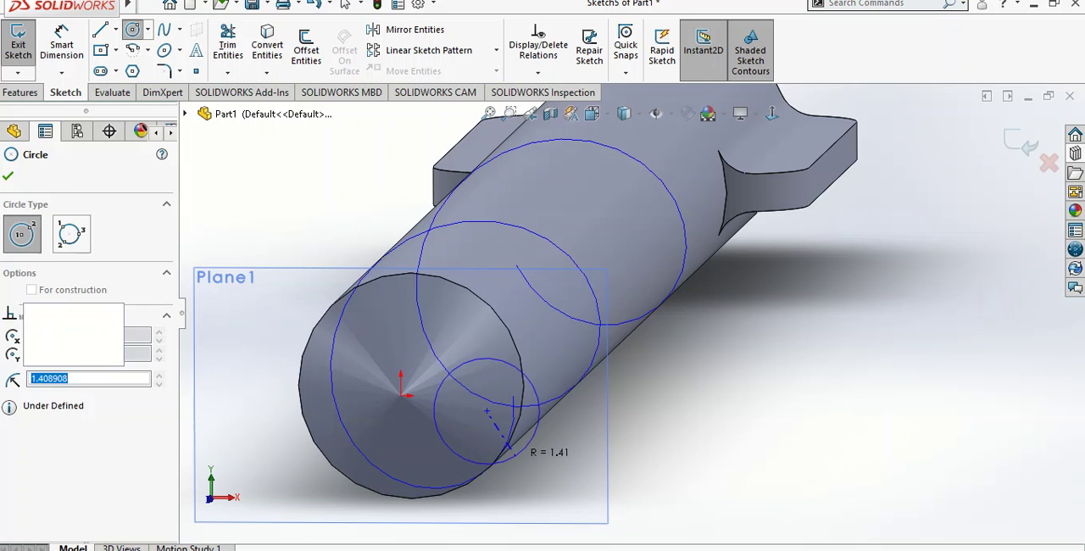
left_click(523, 447)
key("Escape")
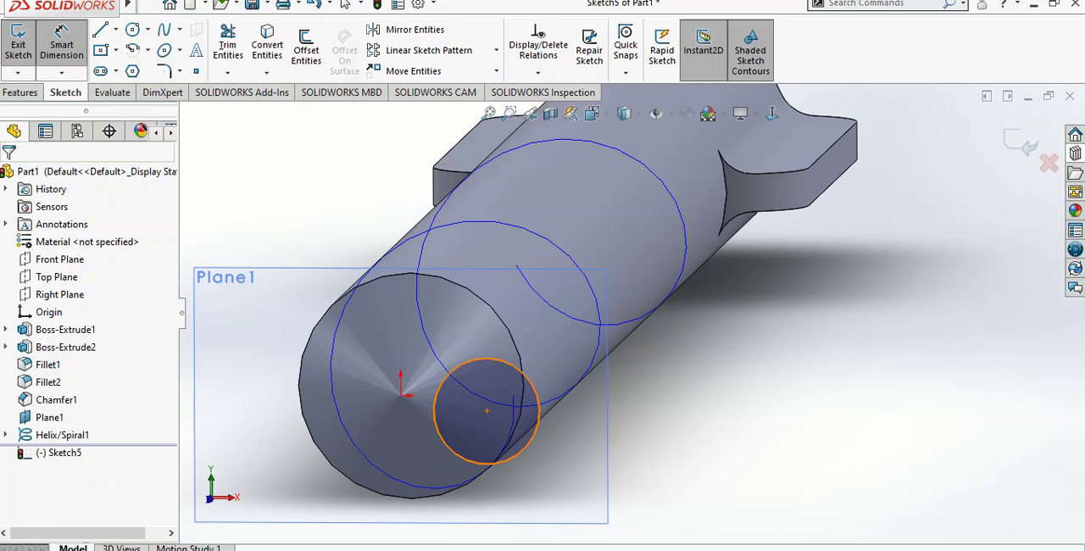
Dimension the small circle with a diameter of 4 mm
left_click(520, 370)
left_click(540, 335)
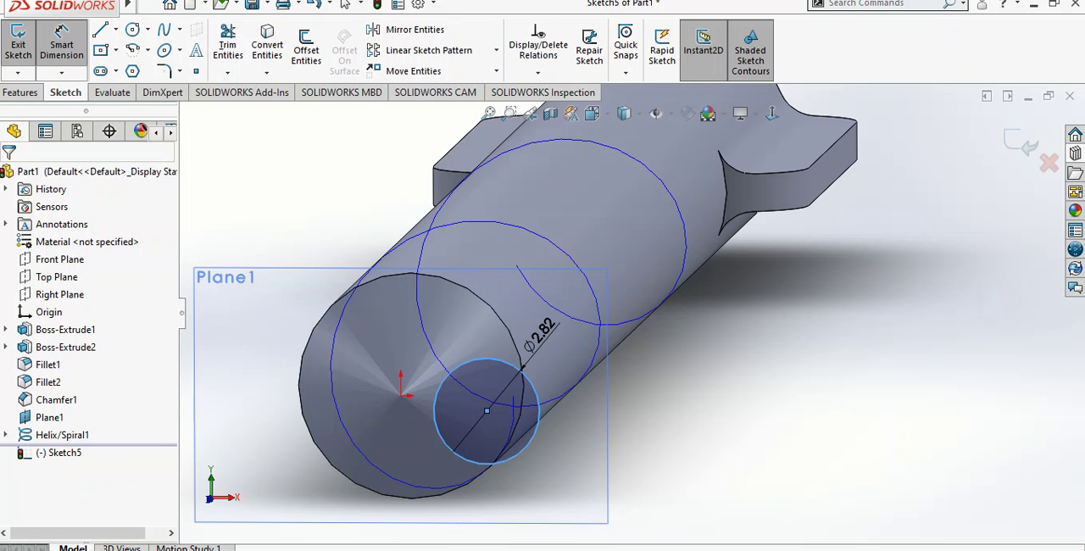
key("Return")
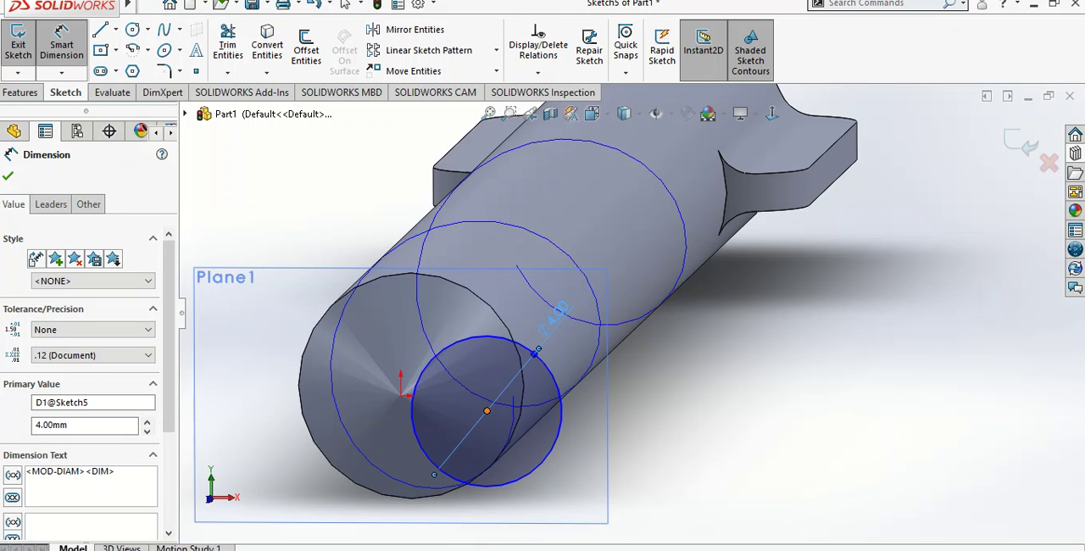
key("Escape")
Constrain the 4 mm circle's centre to the helix with a Pierce relation and finish the sketch
left_click_drag(486, 411, 667, 382)
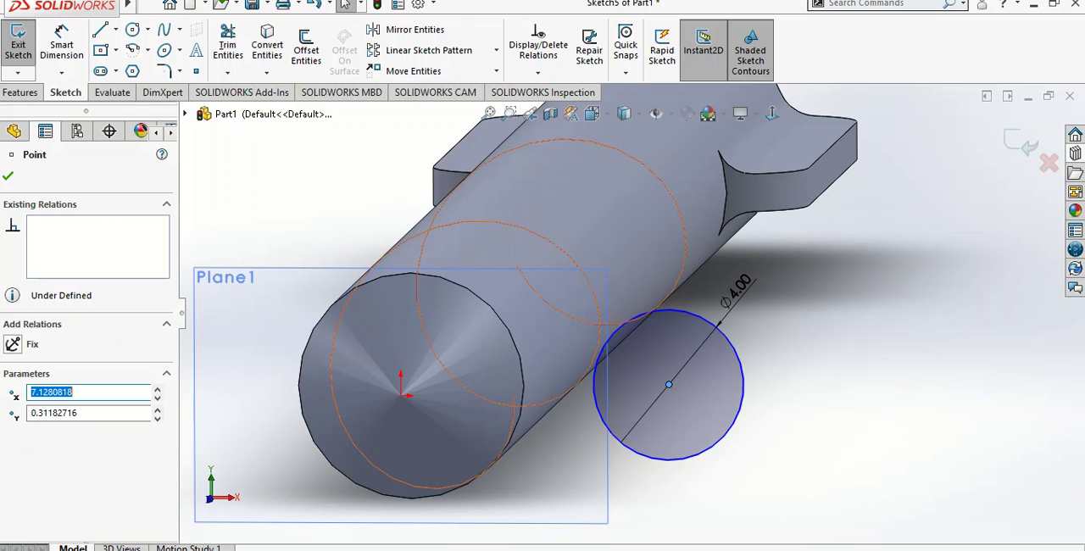
left_click(514, 414)
left_click(669, 385, "ctrl")
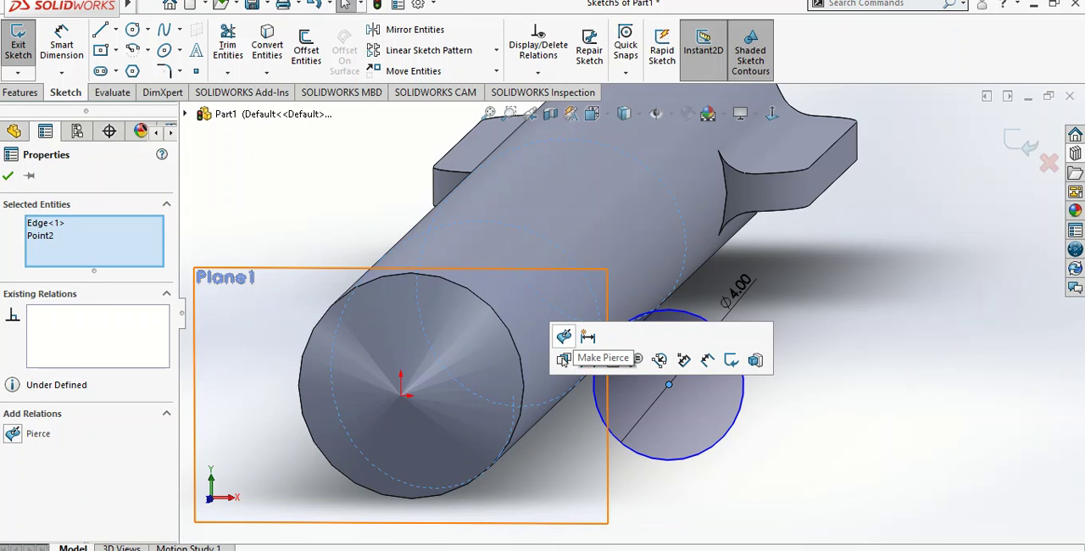
left_click(564, 336)
key("Escape")
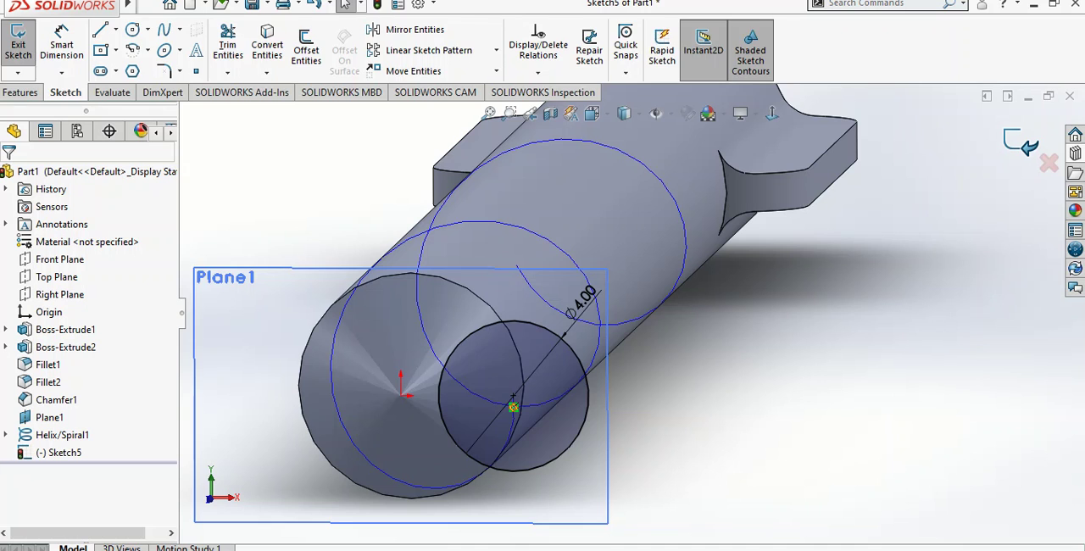
left_click(18, 44)
Create a swept cut using the 4 mm circle as the profile and the helix as the path
left_click(379, 30)
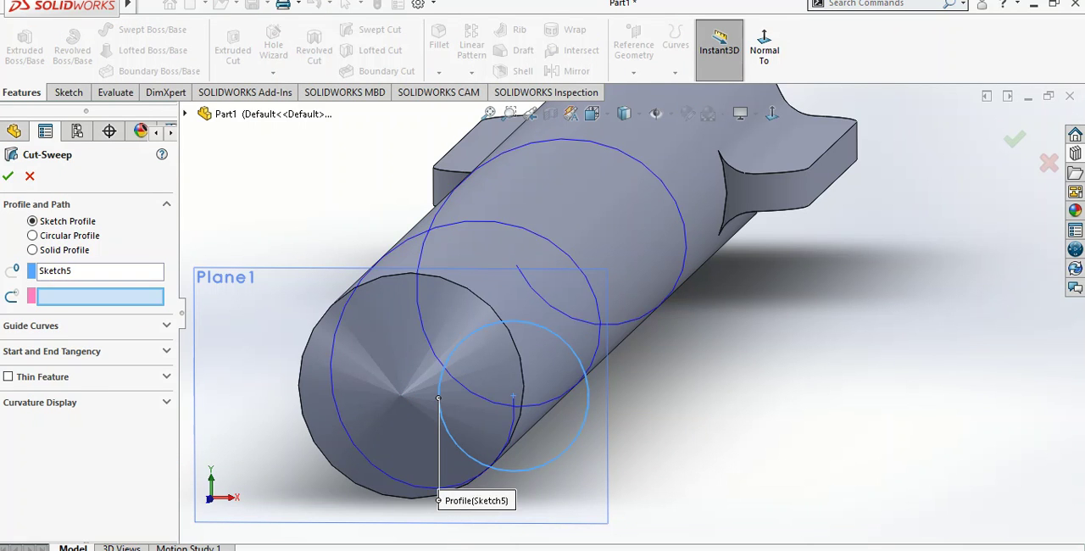
left_click(556, 397)
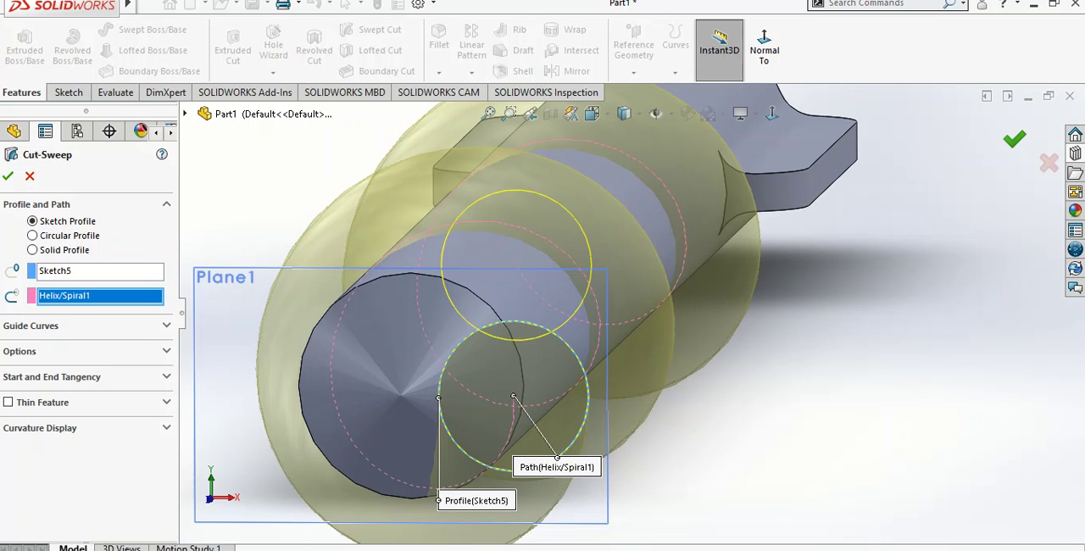
left_click(7, 176)
Examine the helical flute from several angles and review the helix's height, pitch and start angle settings
scroll(630, 312, "up", 7)
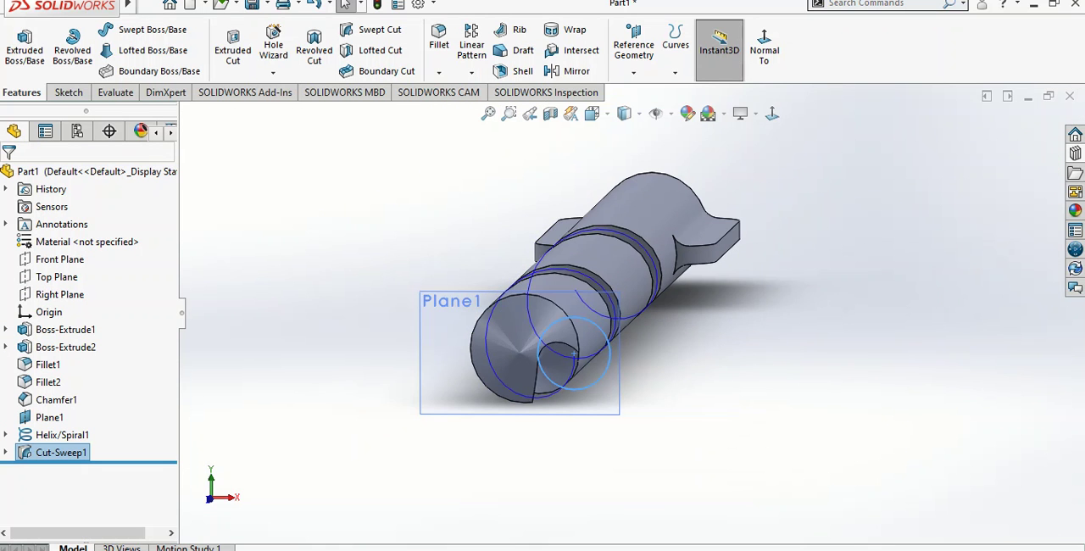
scroll(600, 416, "down", 3)
middle_click_drag(600, 416, 551, 462)
scroll(654, 310, "up", 3)
middle_click_drag(654, 310, 636, 326)
scroll(424, 446, "down", 4)
scroll(424, 445, "up", 3)
left_click(62, 435)
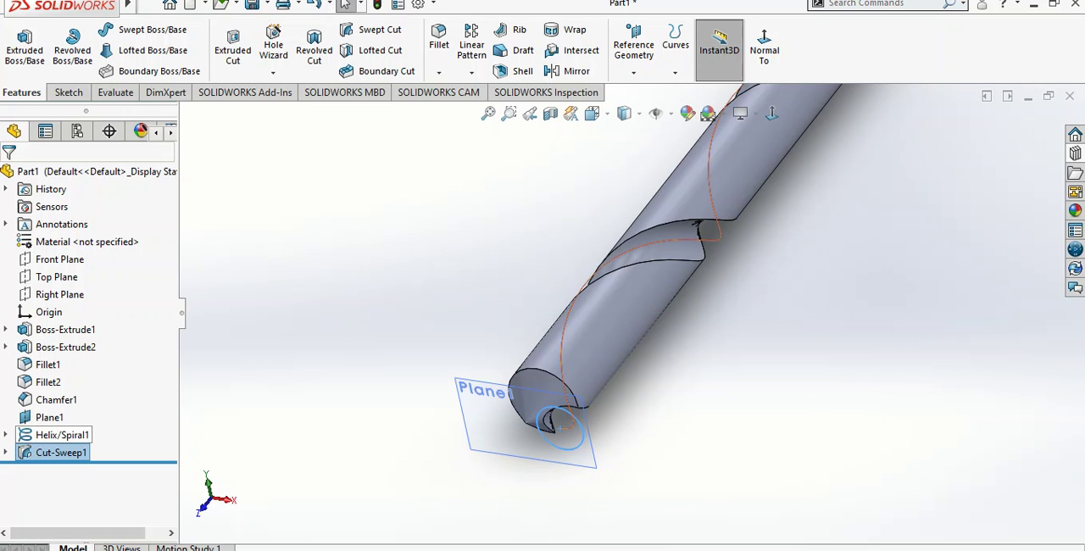
left_click(81, 394)
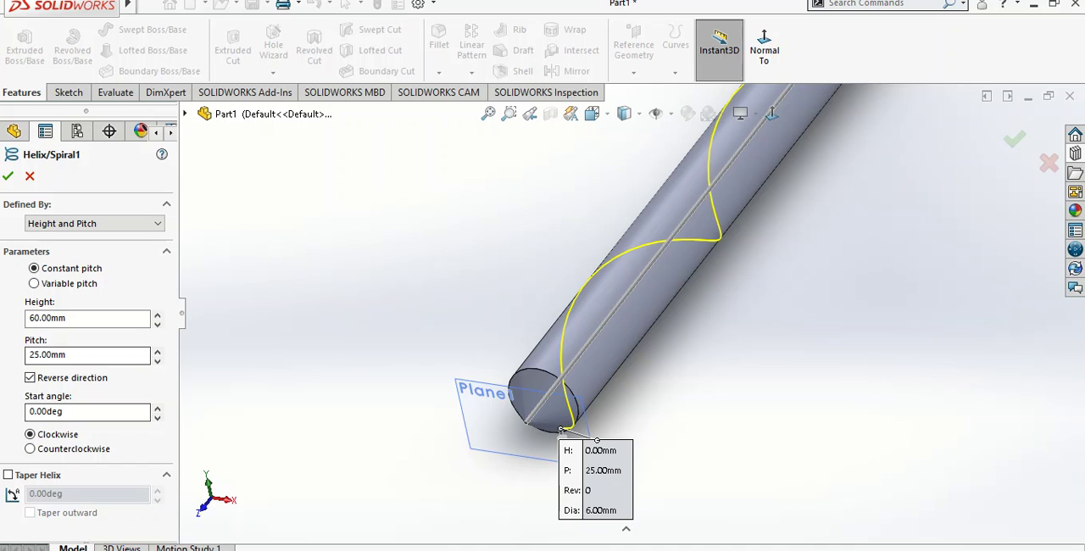
left_click(8, 177)
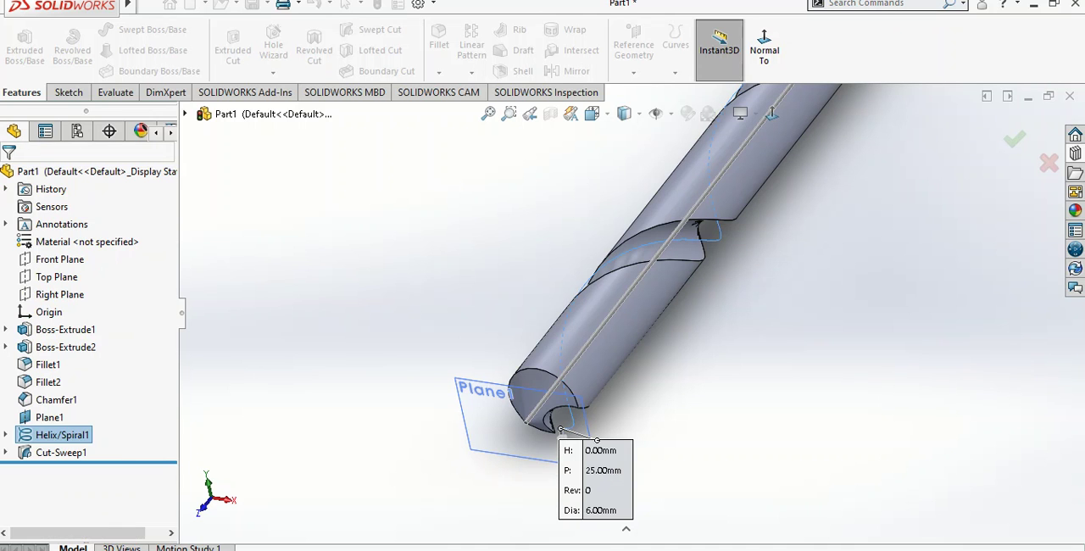
Sketch a circle centred on the origin and slightly larger than the shaft, on the tip's reference plane
scroll(547, 406, "up", 2)
scroll(546, 407, "down", 1)
left_click(564, 442)
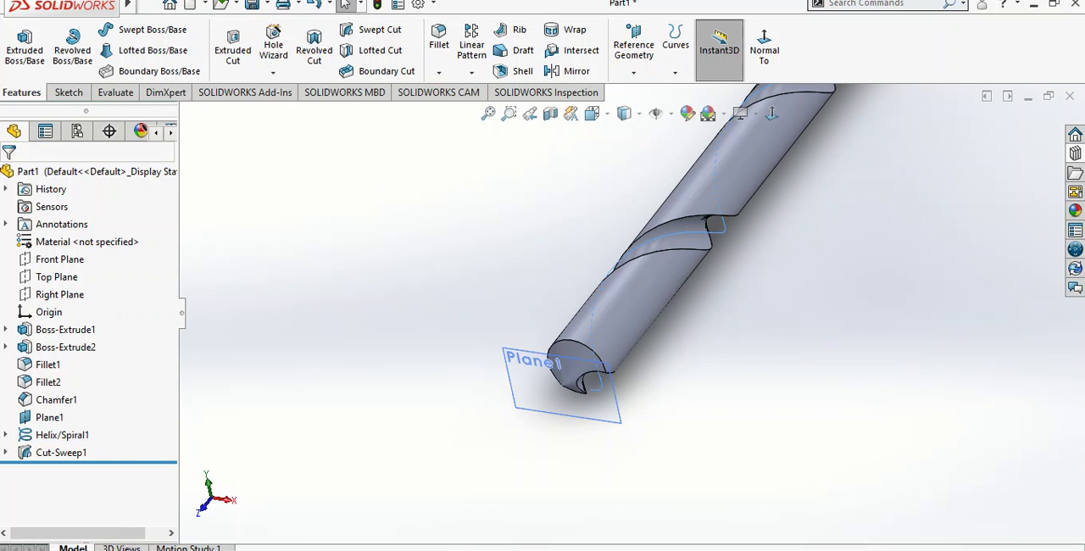
left_click(555, 409)
right_click(595, 364)
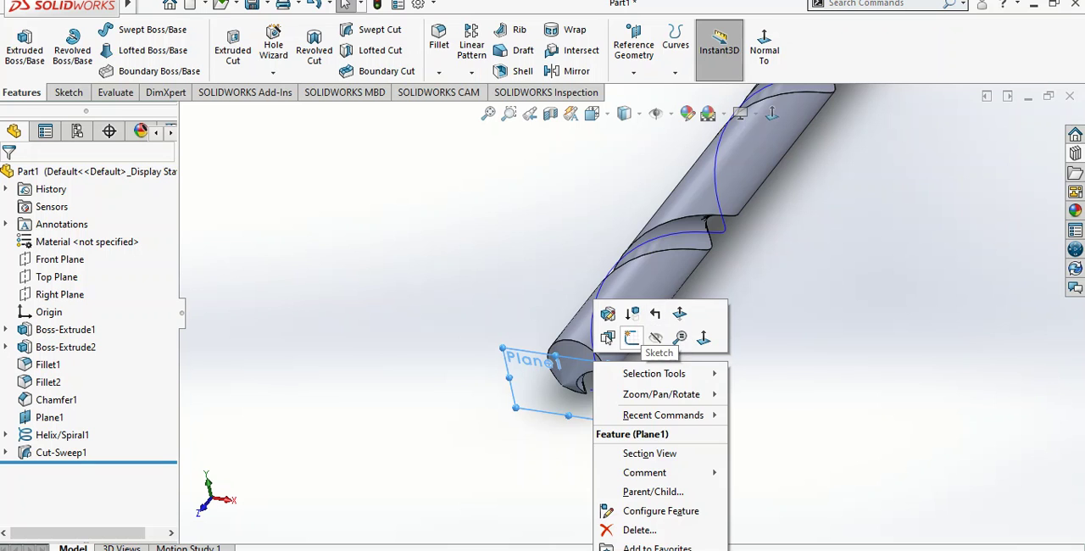
left_click(631, 337)
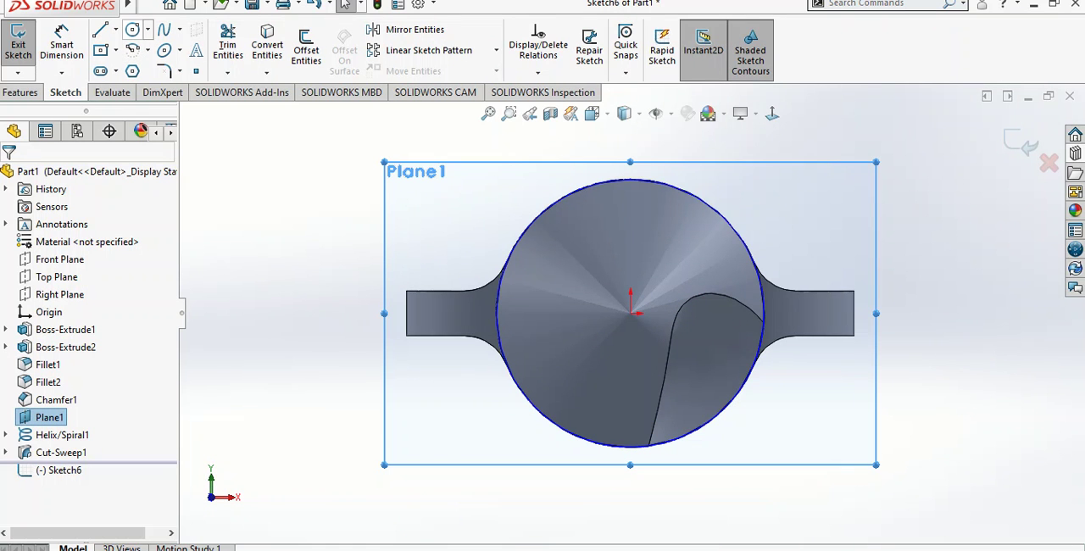
left_click(132, 30)
left_click(631, 313)
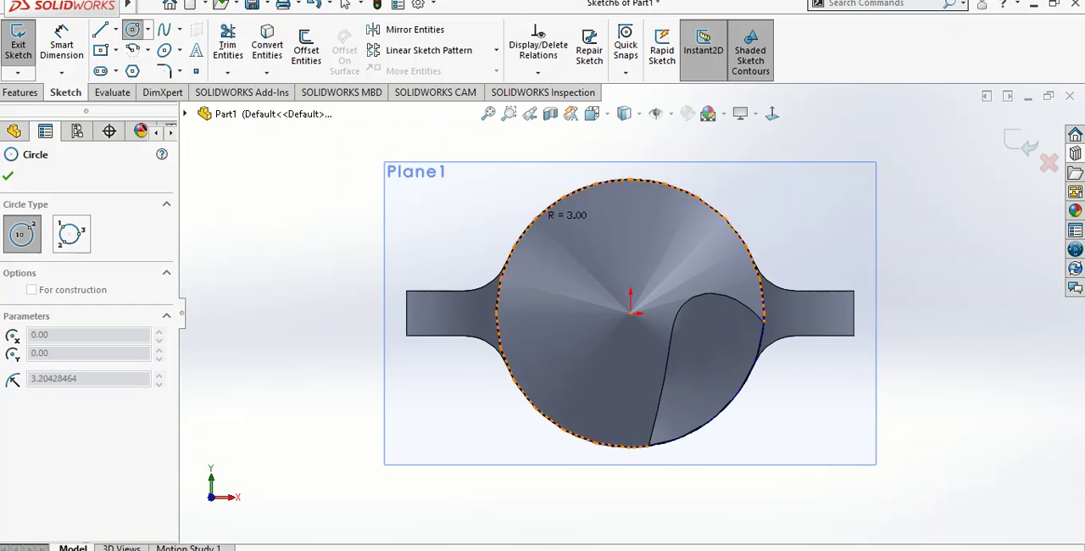
left_click(503, 213)
scroll(502, 213, "up", 3)
key("Escape")
Make the new circle coradial with the chamfer's circular edge on the shaft and finish the sketch
middle_click_drag(503, 213, 373, 279)
scroll(381, 296, "up", 1)
scroll(627, 313, "down", 1)
middle_click_drag(627, 313, 531, 355)
scroll(532, 356, "up", 1)
scroll(532, 356, "down", 2)
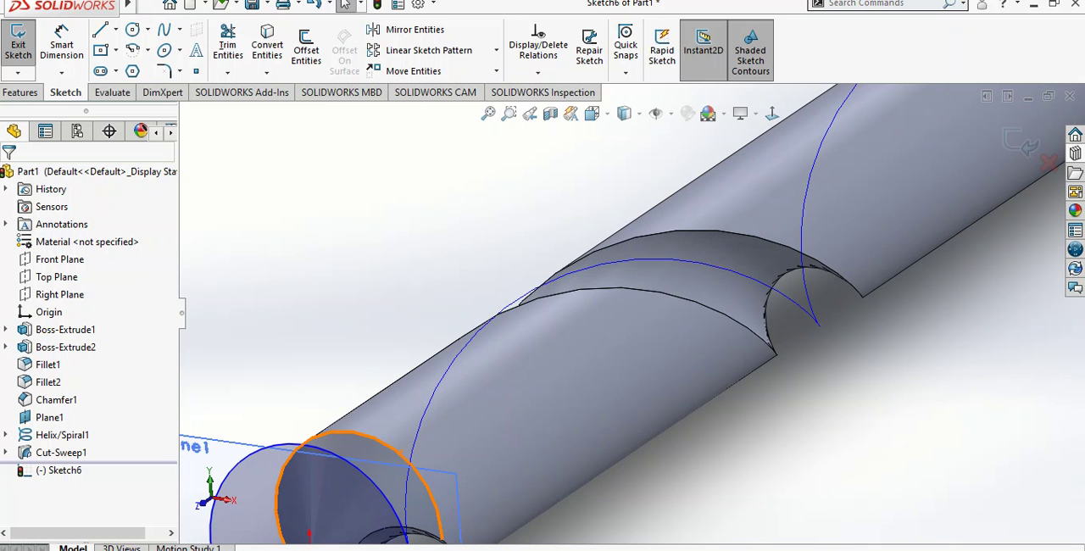
left_click(368, 483, "ctrl")
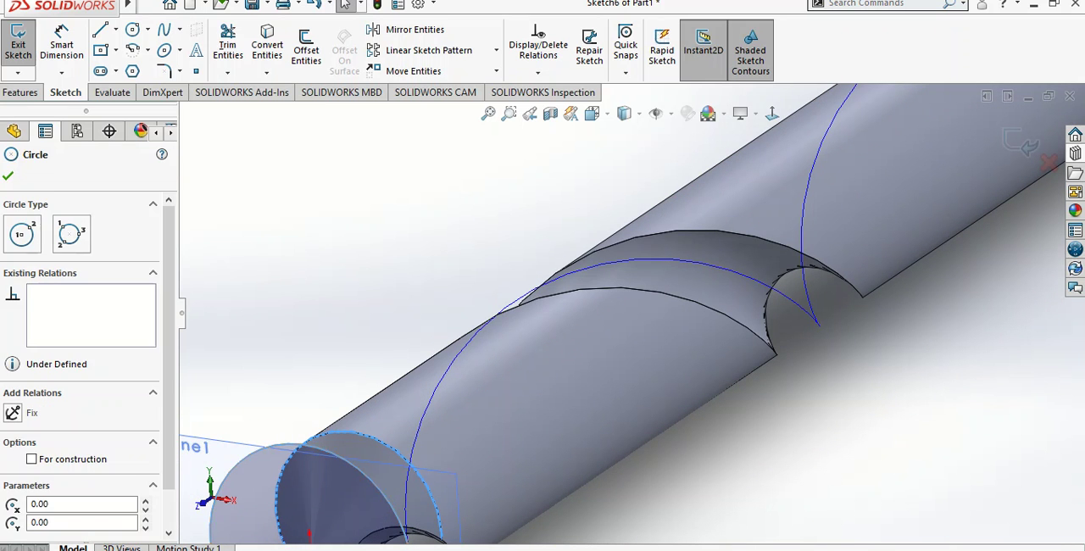
left_click(400, 392)
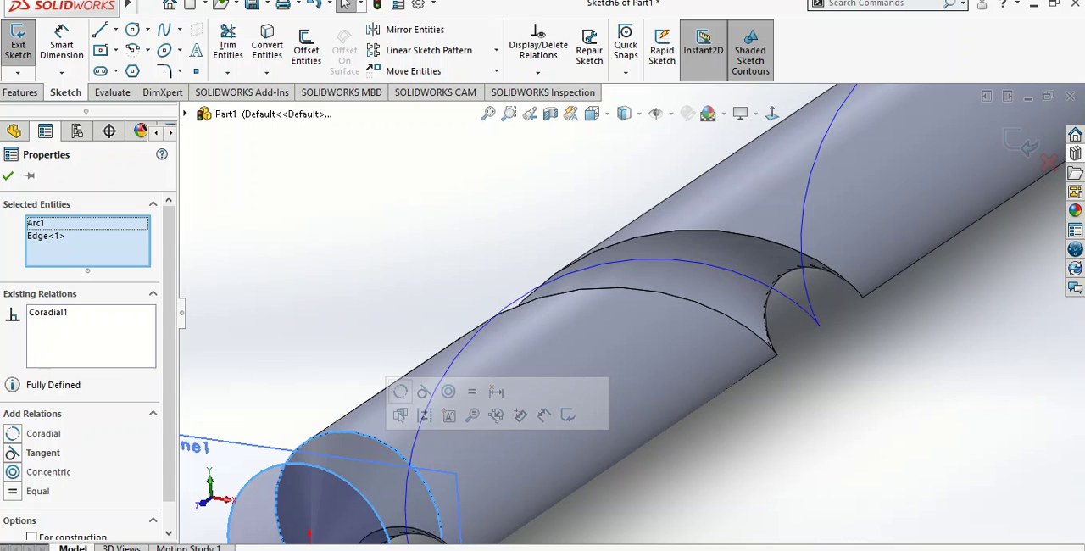
scroll(632, 314, "down", 3)
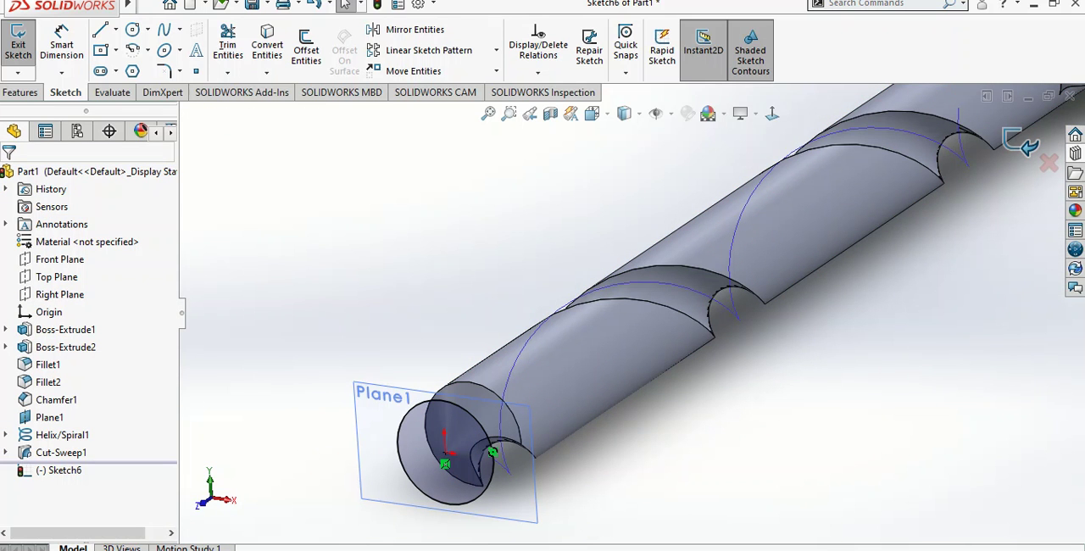
left_click(1028, 144)
Create a helix from the new circle with 60 mm height, 25 mm pitch, reversed direction, clockwise rotation and a 180° start angle
left_click(633, 72)
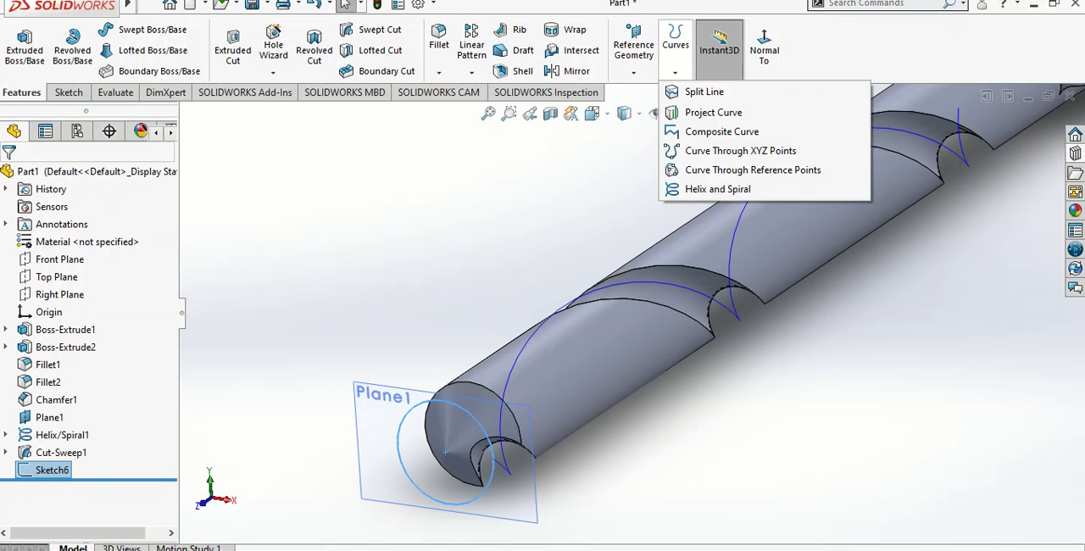
mouse_move(675, 72)
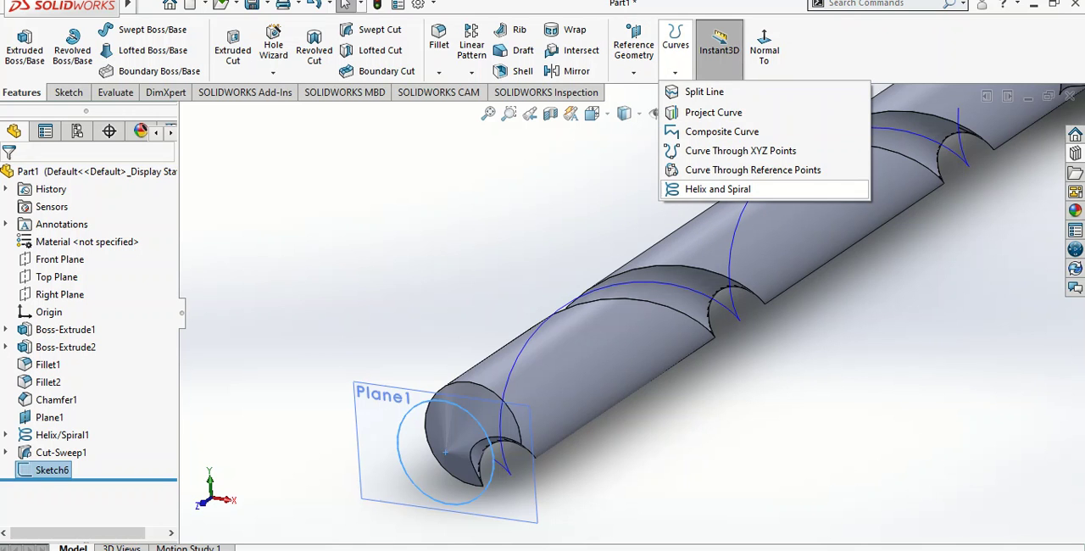
left_click(717, 189)
double_click(52, 412)
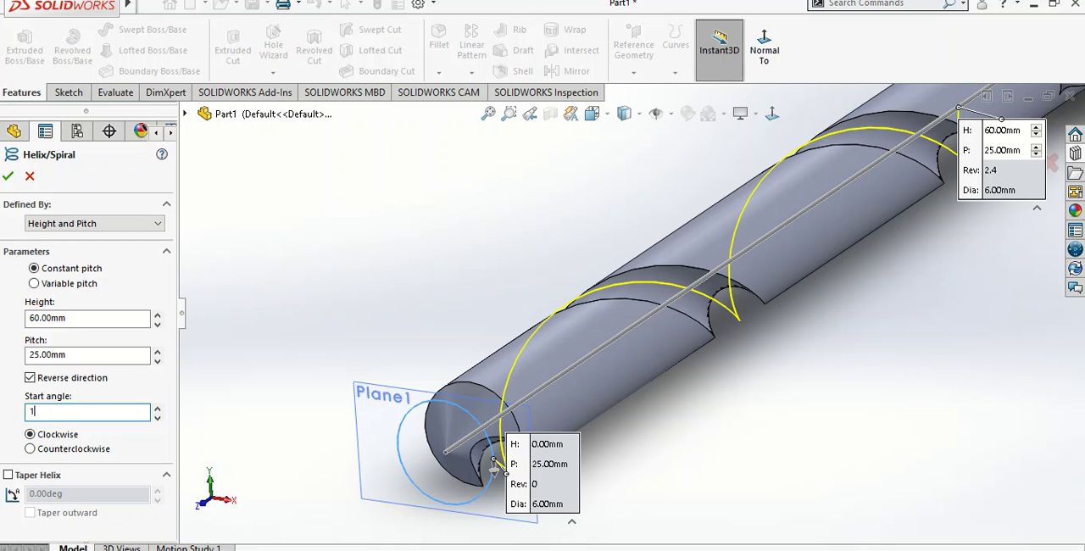
type("180")
key("Return")
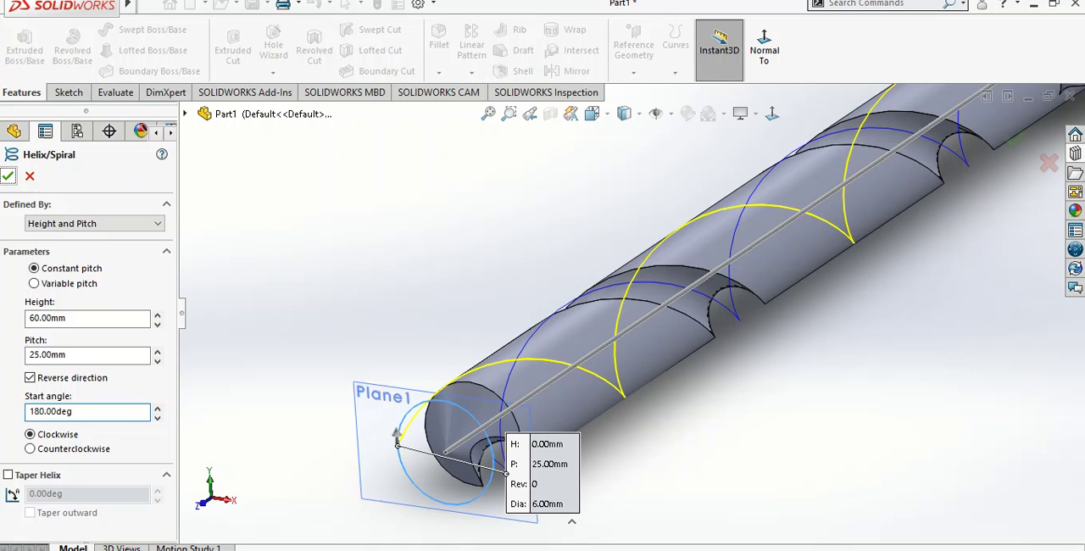
key("Return")
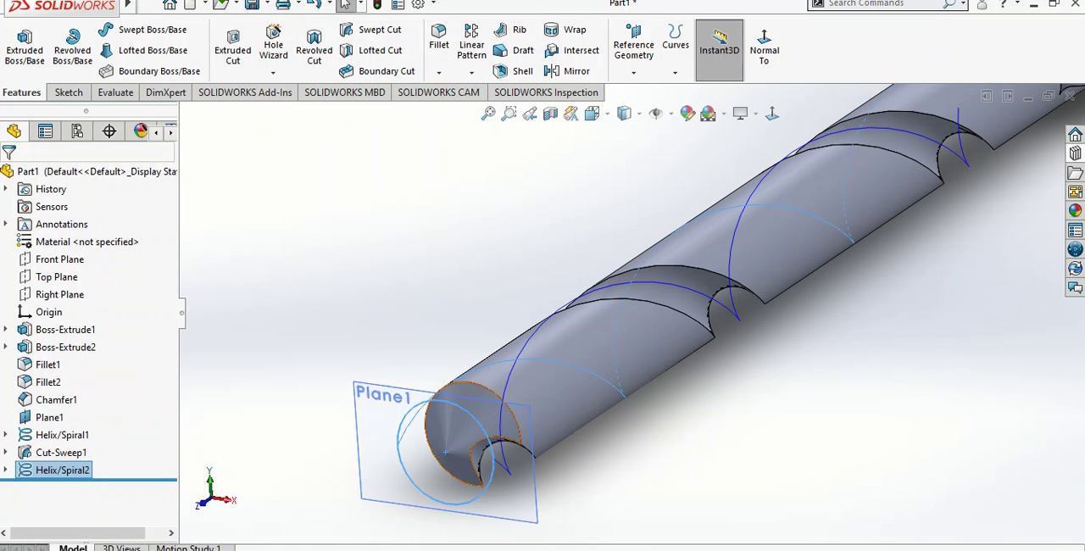
Sketch a circle about 8.7 mm in diameter beside the shaft tip on the tip's reference plane
right_click(494, 516)
left_click(534, 338)
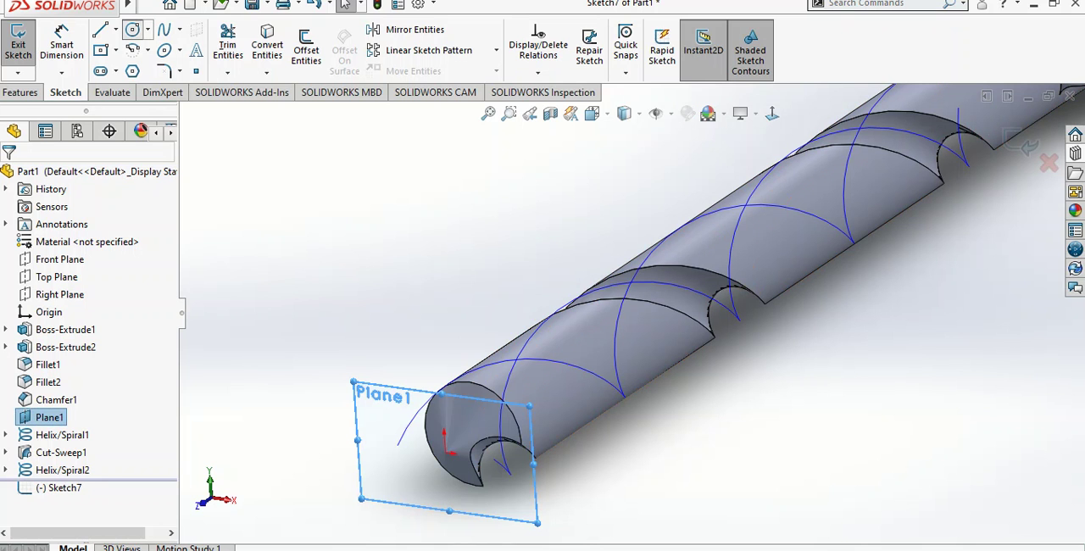
left_click(132, 30)
left_click(369, 448)
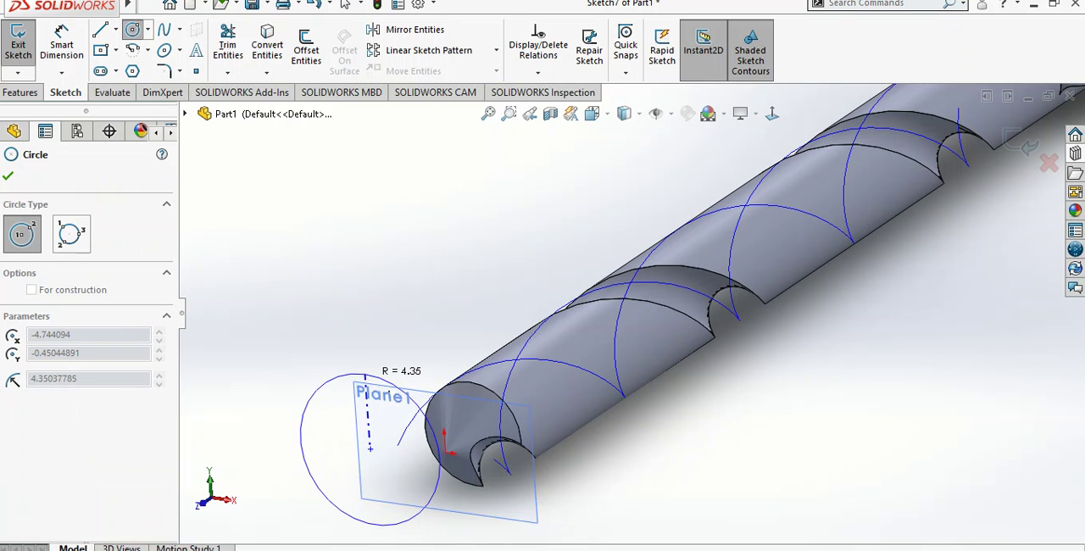
left_click(320, 398)
Dimension the new circle's diameter and set it to 4 mm
left_click(61, 44)
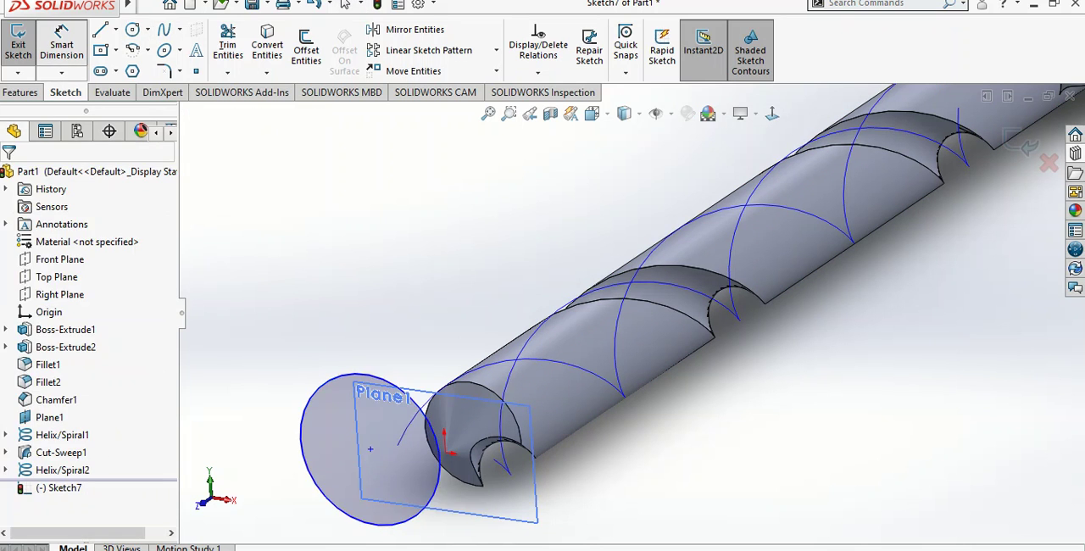
left_click(321, 398)
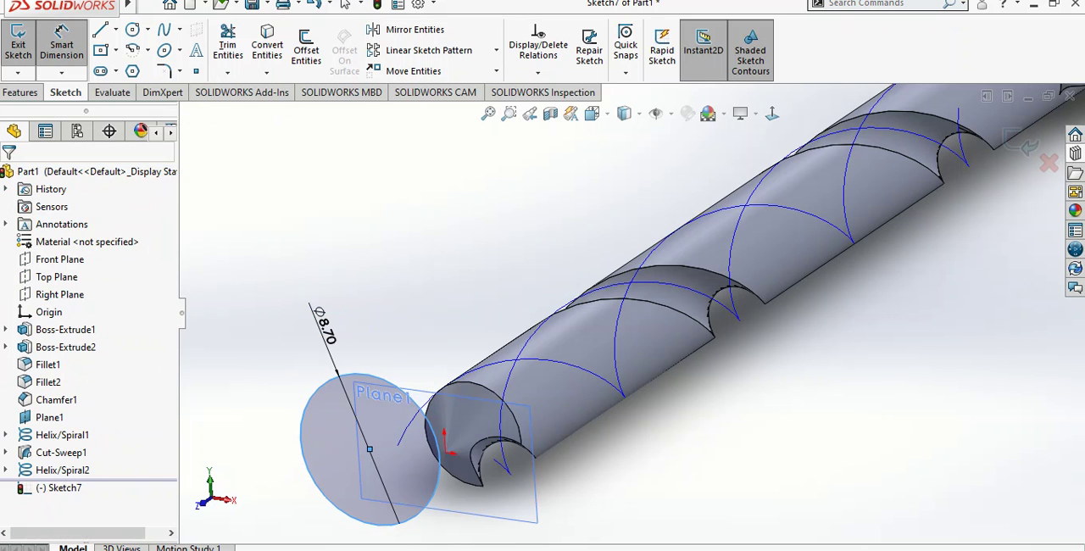
left_click(329, 326)
type("4")
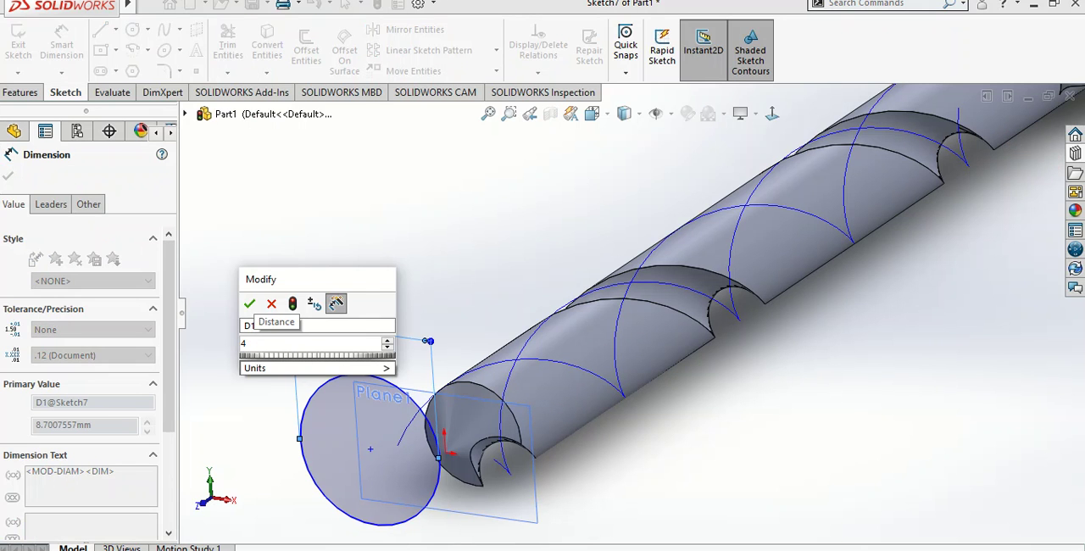
key("Return")
key("Escape")
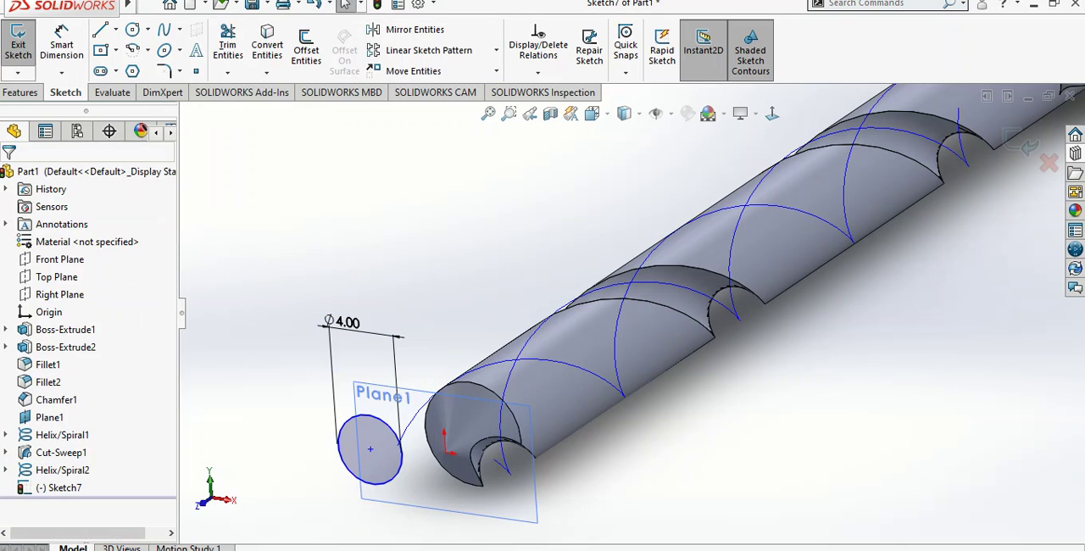
Add a pierce relation between the 4 mm circle's centre and the second helix, and finish the sketch
left_click(370, 449)
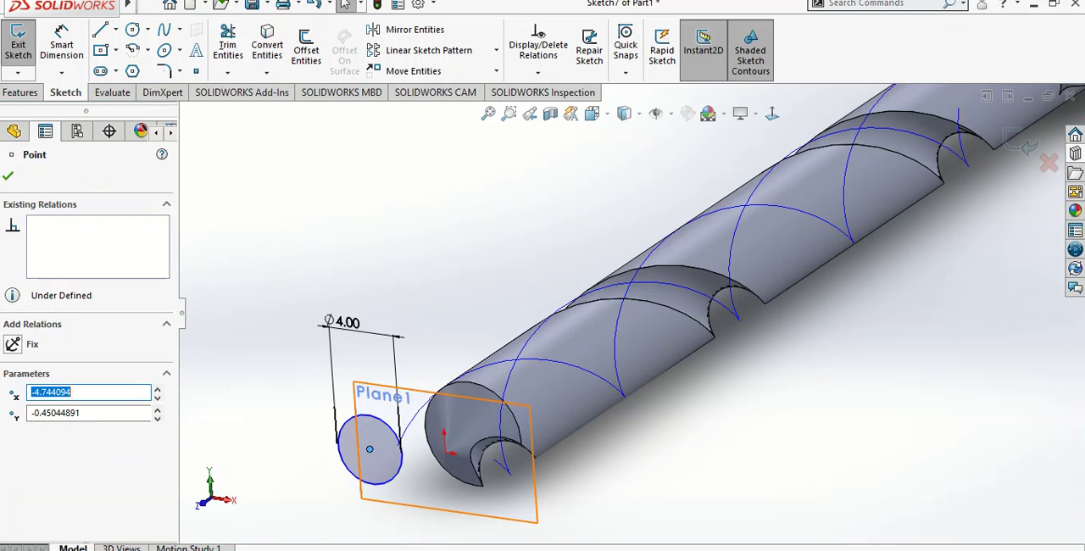
left_click(417, 445)
left_click(369, 449, "ctrl")
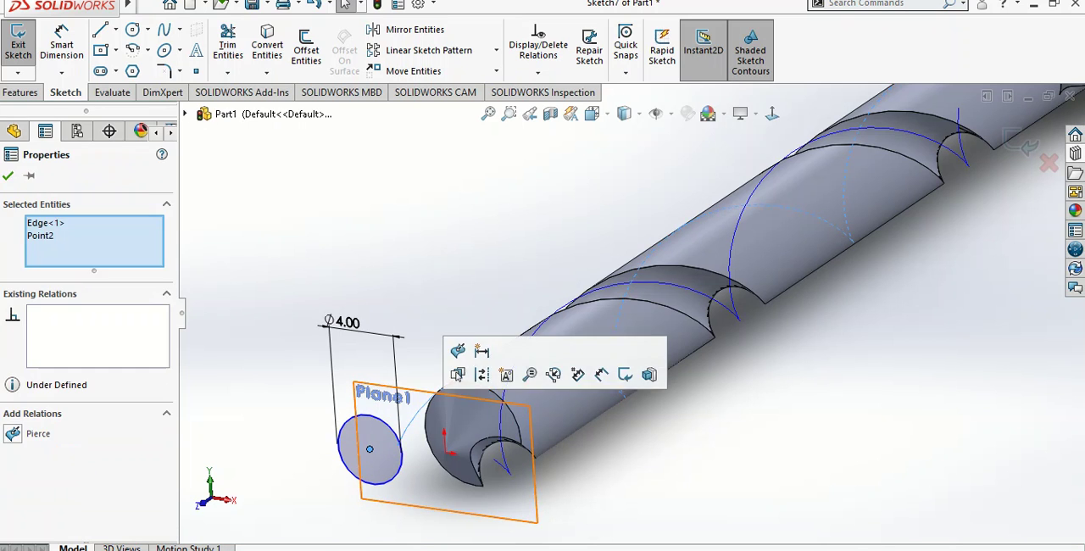
left_click(457, 373)
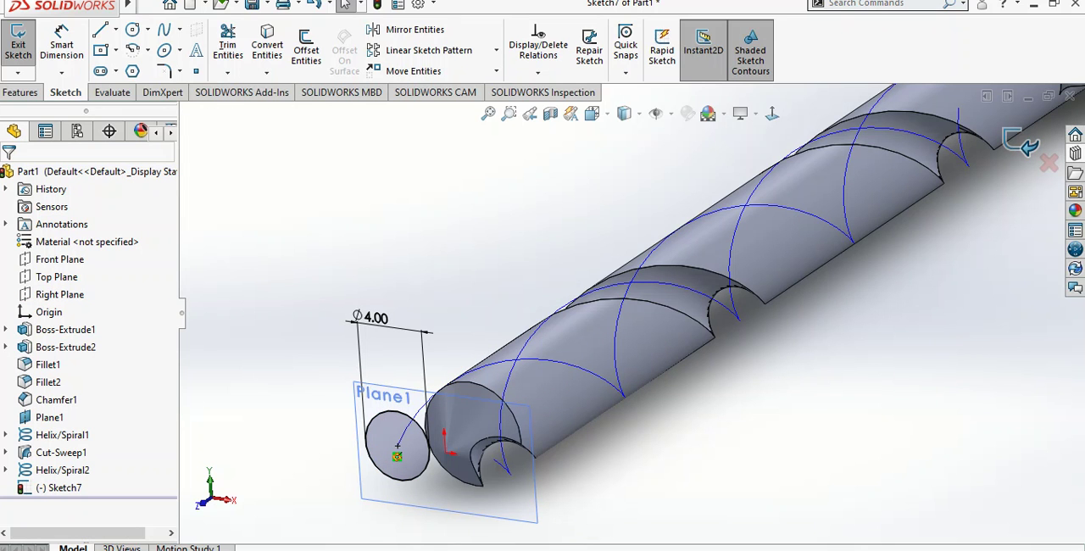
left_click(18, 42)
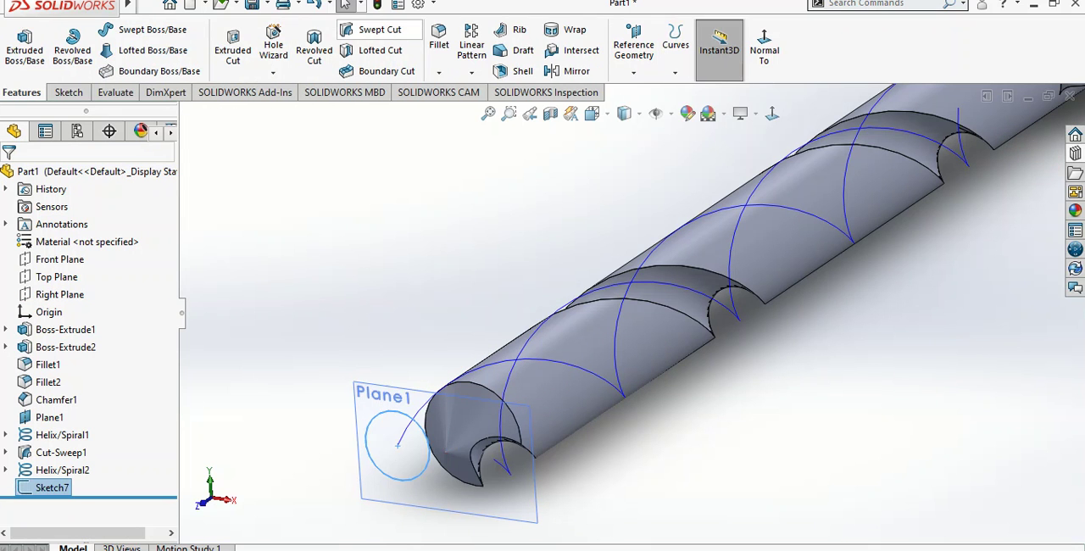
Create a second swept cut using the new 4 mm circle as the profile and the second helix as the path
left_click(377, 31)
left_click(411, 420)
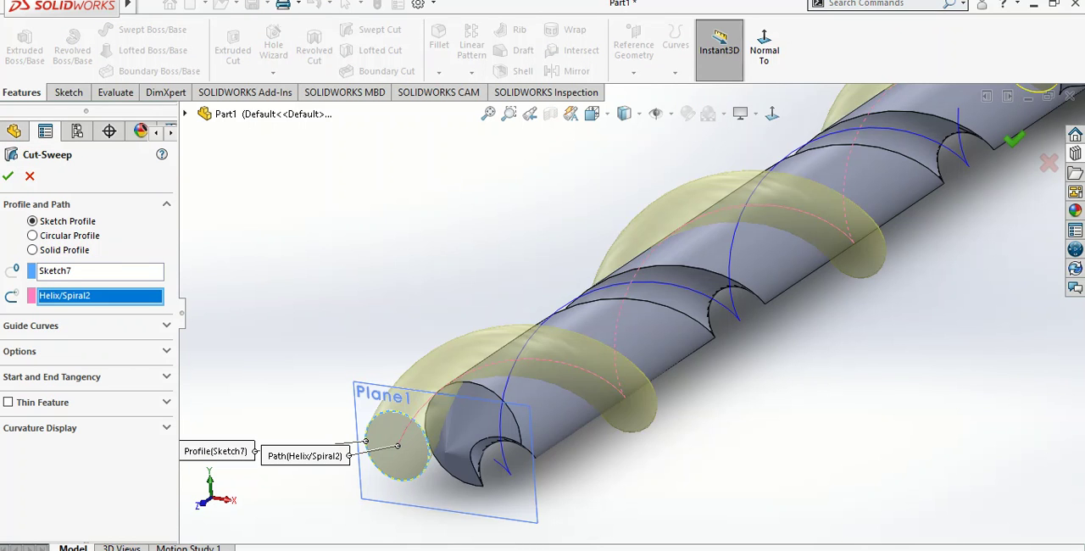
left_click(8, 176)
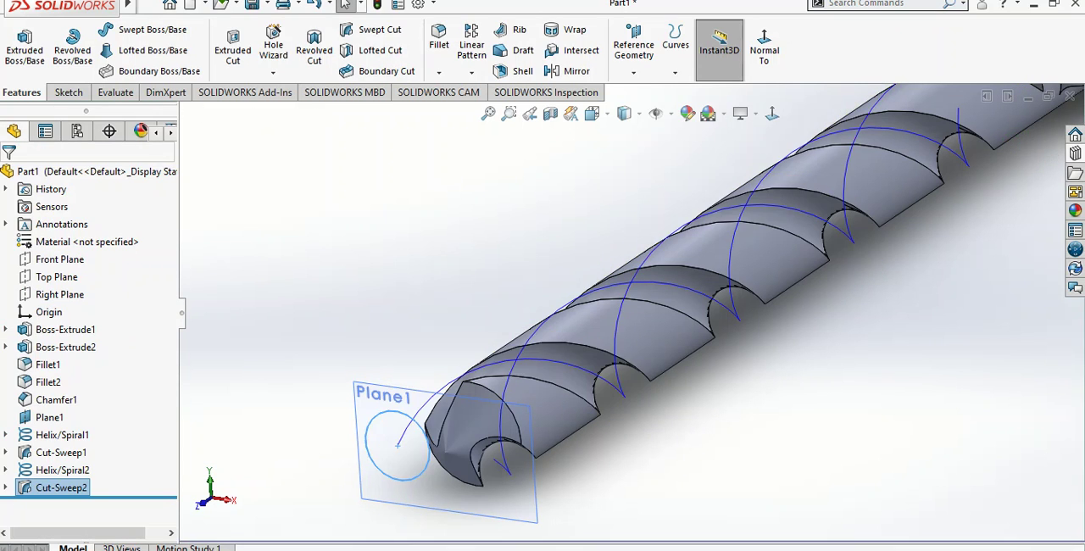
Hide the reference plane and the helix curves so only the drill bit body is displayed
scroll(632, 312, "up", 4)
left_click(800, 351)
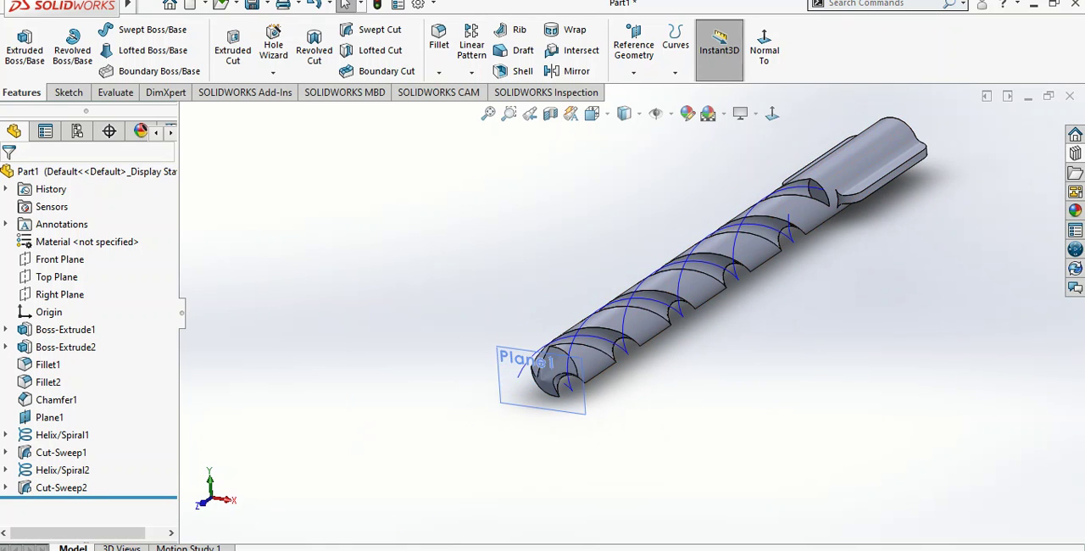
left_click(656, 114)
middle_click_drag(678, 255, 595, 268)
Switch the display style to shaded without edges and view the whole drill bit from another angle
left_click(636, 113)
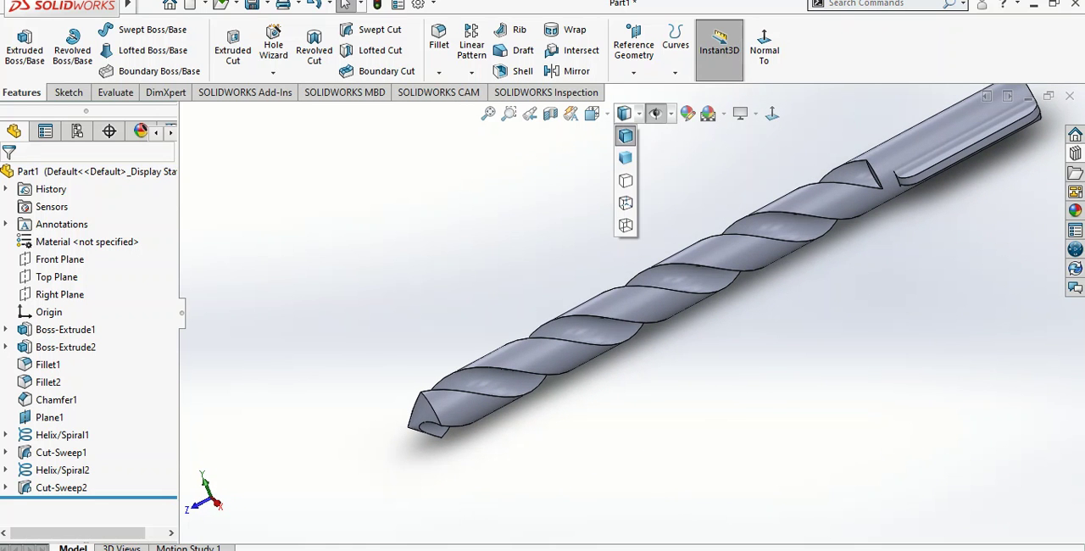
left_click(625, 158)
mouse_move(648, 263)
middle_mouse_down()
mouse_move(793, 276)
mouse_move(780, 303)
mouse_move(661, 276)
mouse_move(652, 284)
mouse_move(665, 339)
middle_mouse_up()
scroll(793, 293, "up", 3)
scroll(801, 305, "down", 2)
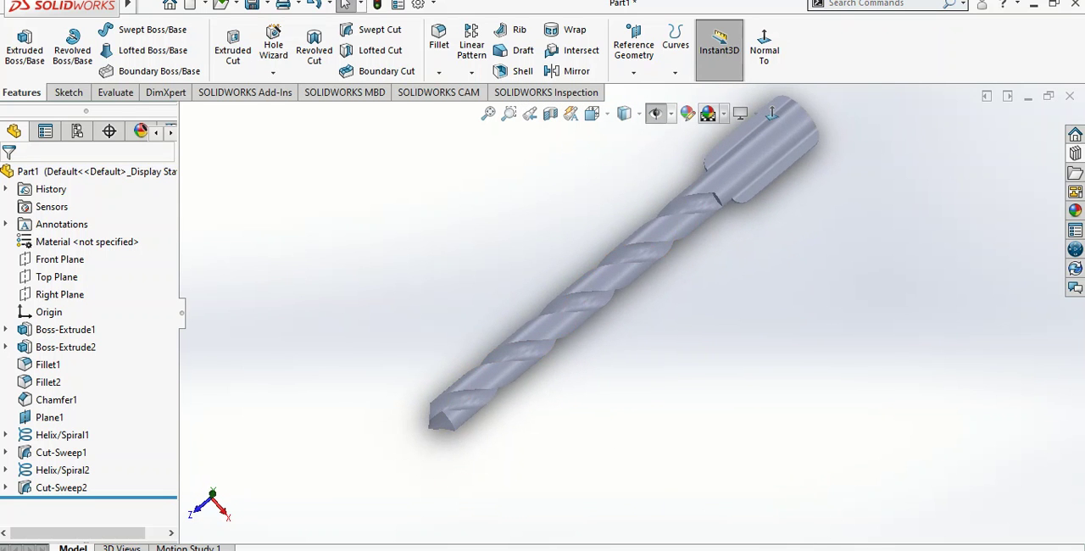
Change the background scene to plain white and inspect the drill bit against it
left_click(723, 113)
left_click(737, 153)
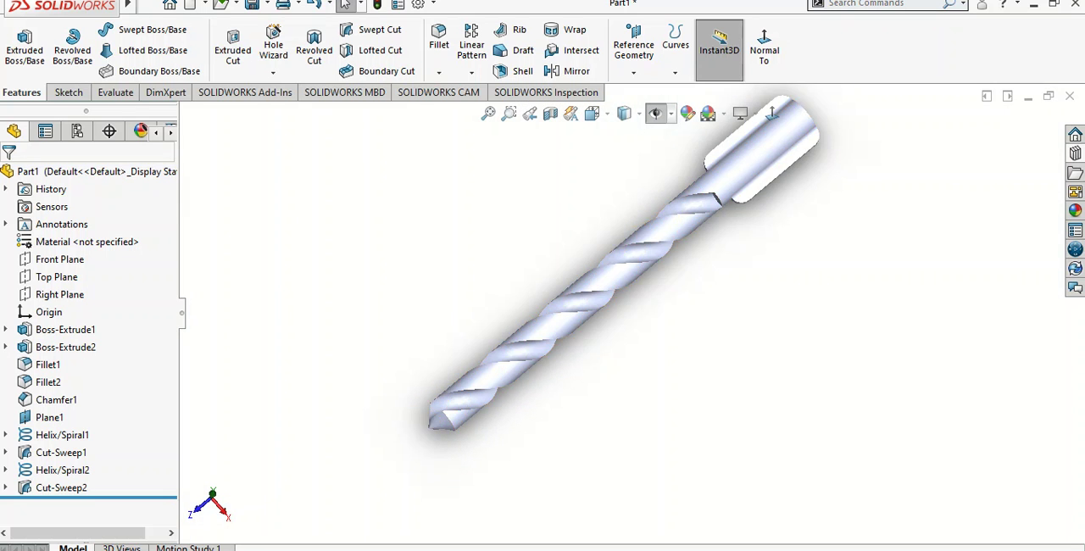
middle_click_drag(678, 204, 727, 250)
middle_click_drag(640, 334, 627, 322)
scroll(628, 322, "down", 2)
scroll(625, 321, "up", 2)
scroll(606, 322, "down", 1)
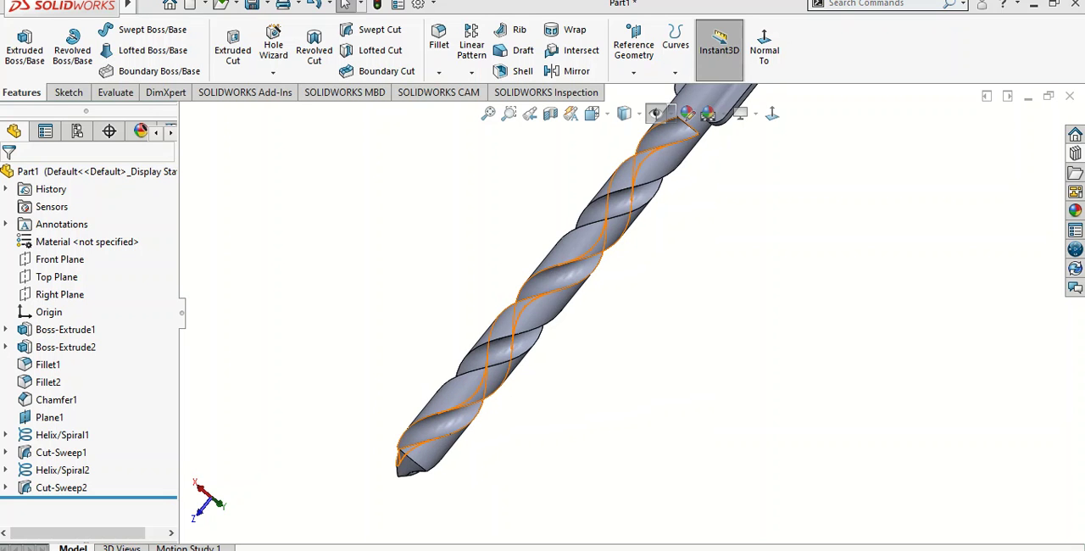
Set the display style to shaded with edges and inspect the flutes and tip
left_click(624, 113)
left_click(624, 136)
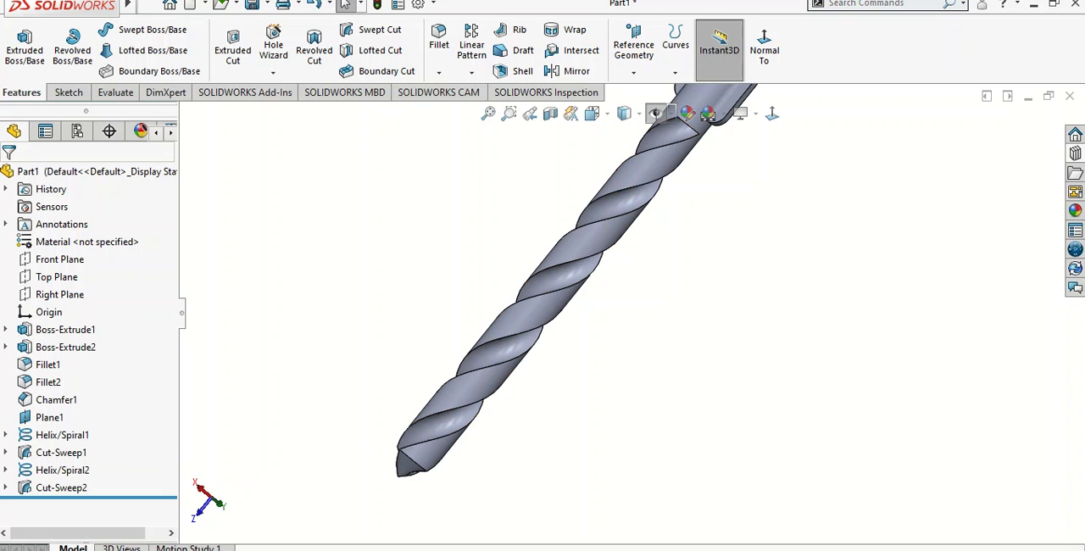
scroll(600, 220, "down", 1)
scroll(603, 263, "up", 2)
middle_click_drag(604, 272, 533, 324)
scroll(564, 297, "down", 2)
scroll(585, 315, "up", 1)
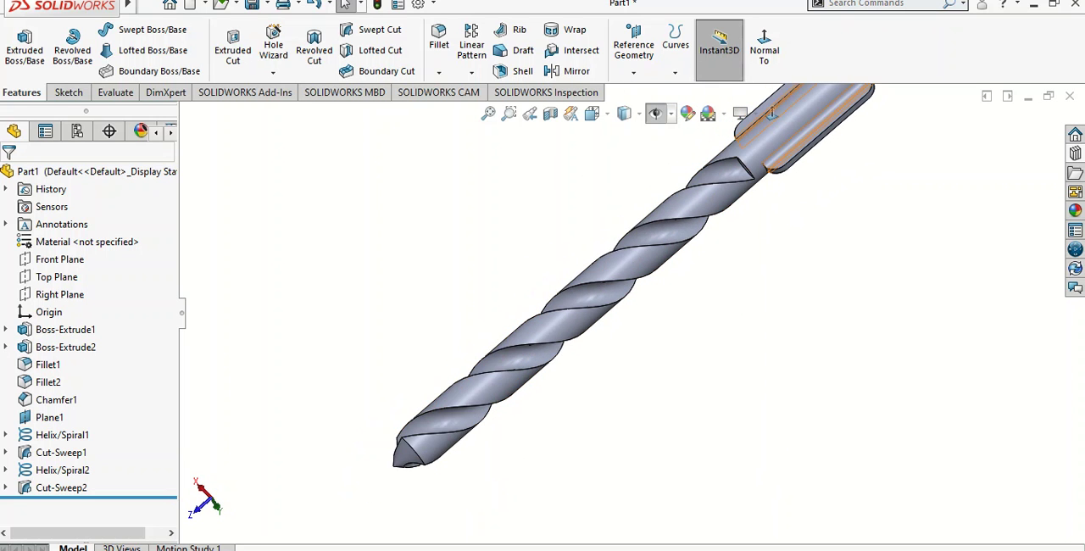
Assign the Alloy Steel (SS) material from the Steel category to the part
right_click(100, 241)
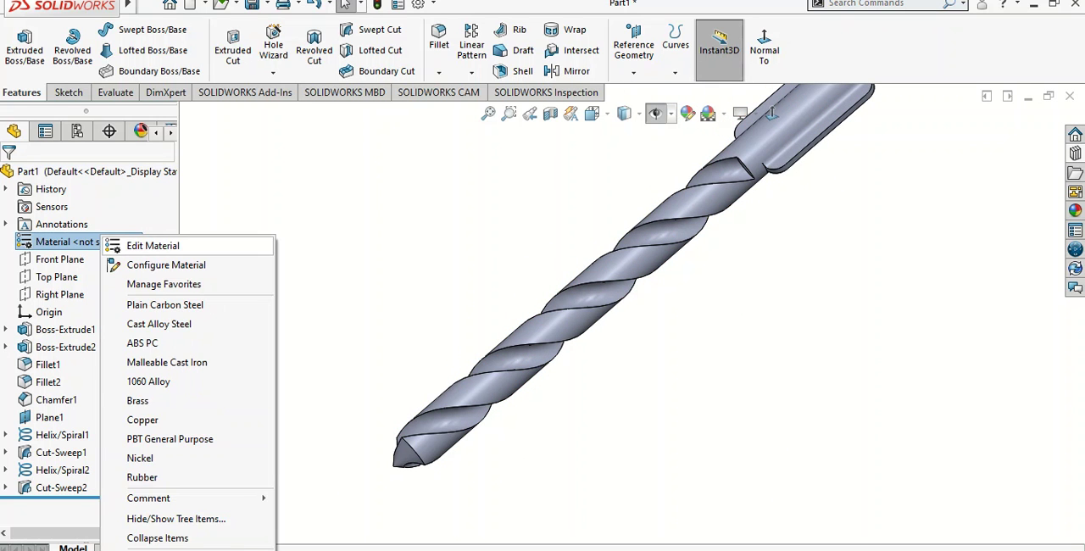
left_click(153, 246)
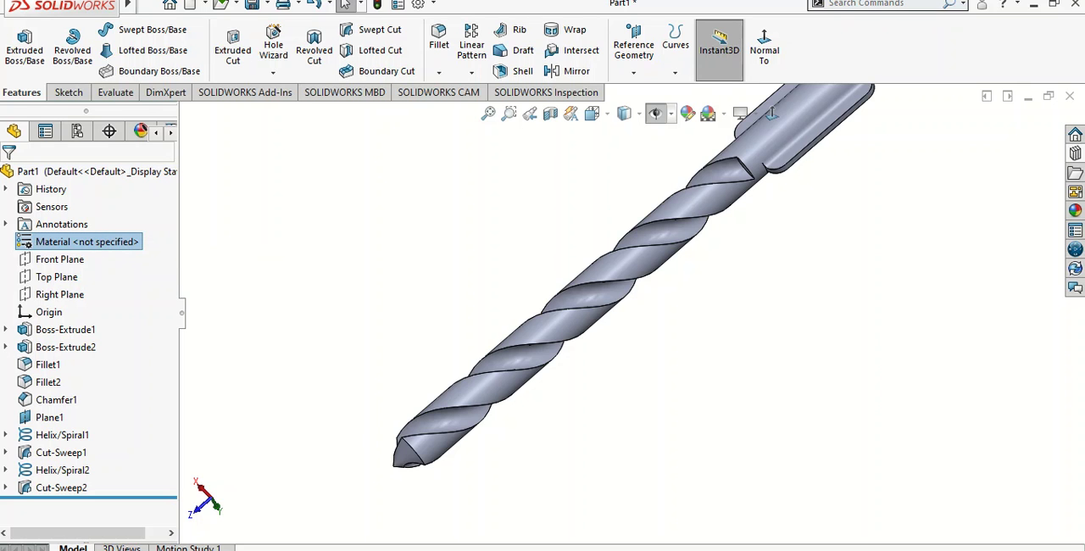
left_click_drag(461, 188, 461, 226)
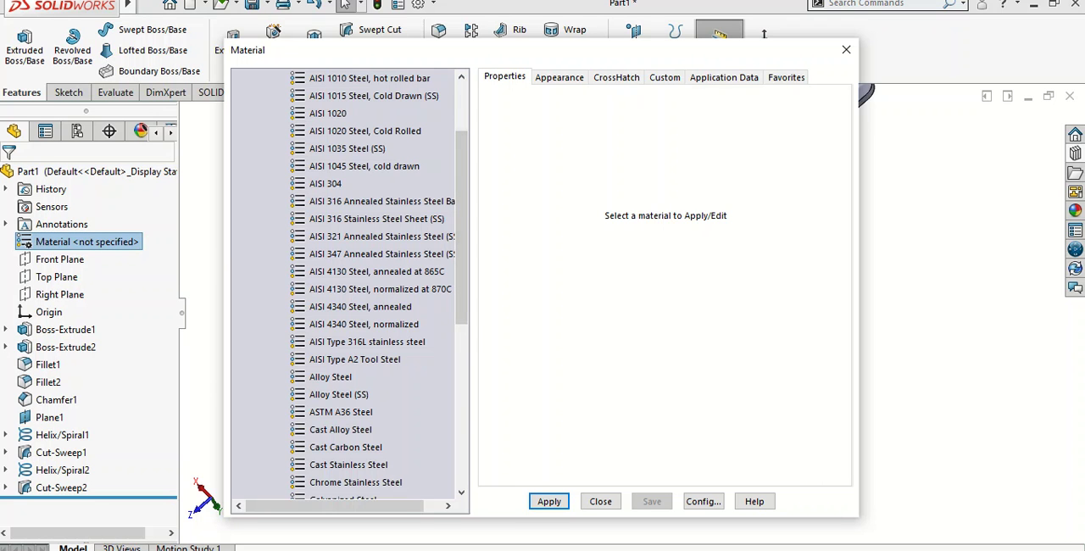
left_click(340, 395)
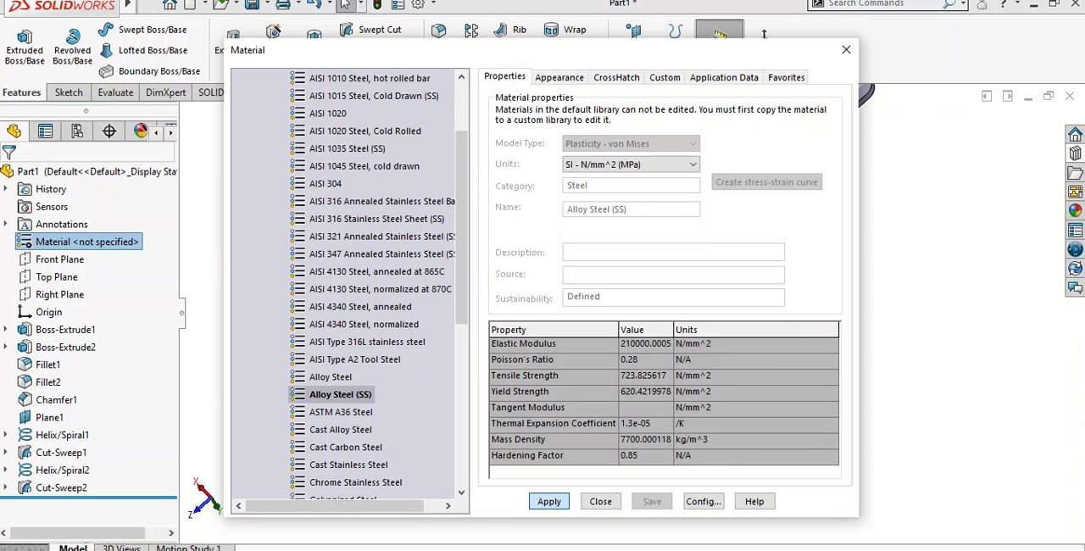
left_click(549, 501)
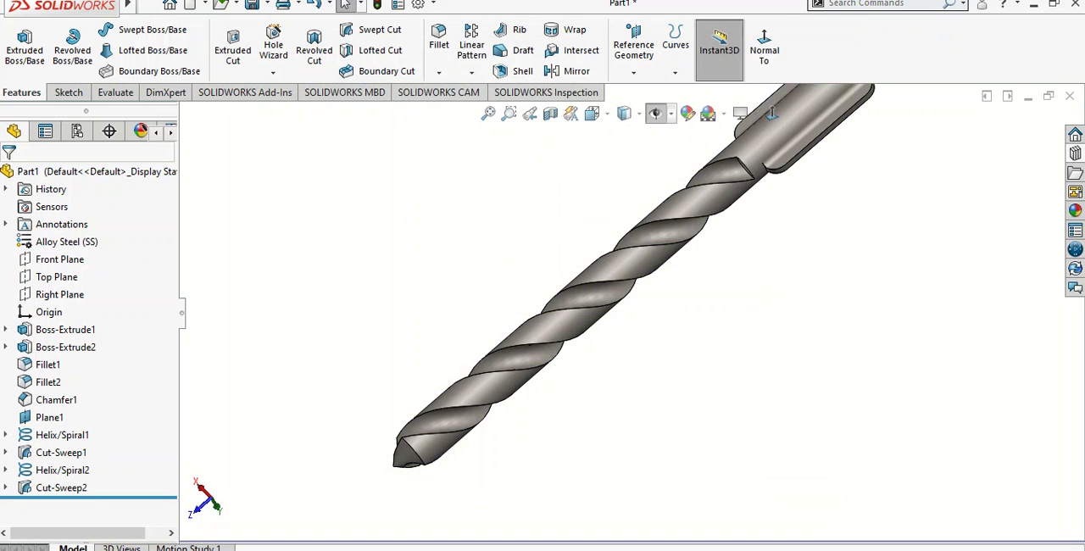
Display the steel drill bit shaded without edges and orient it to show its full length
middle_click_drag(594, 339, 559, 305)
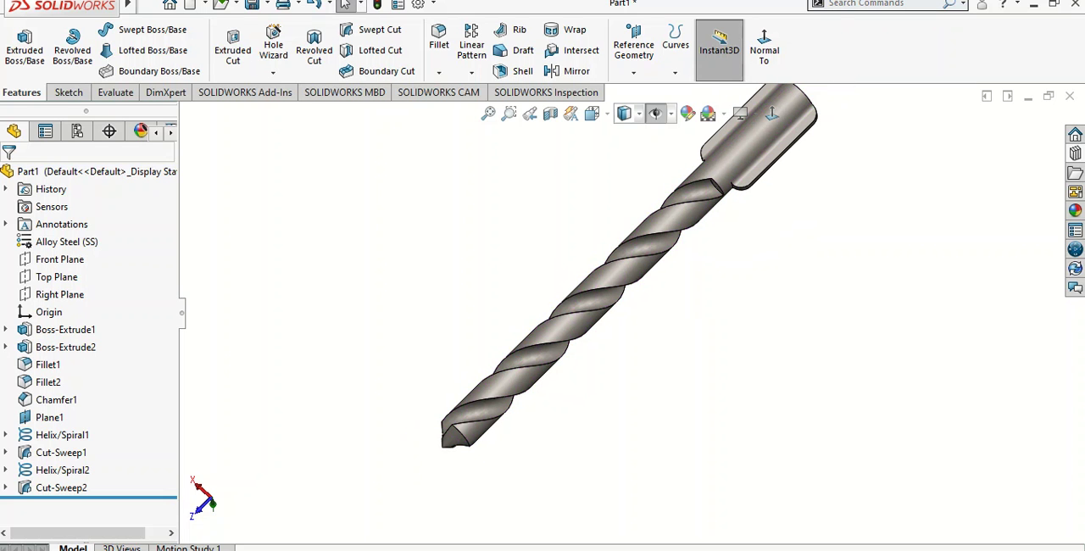
left_click(630, 114)
scroll(591, 289, "down", 5)
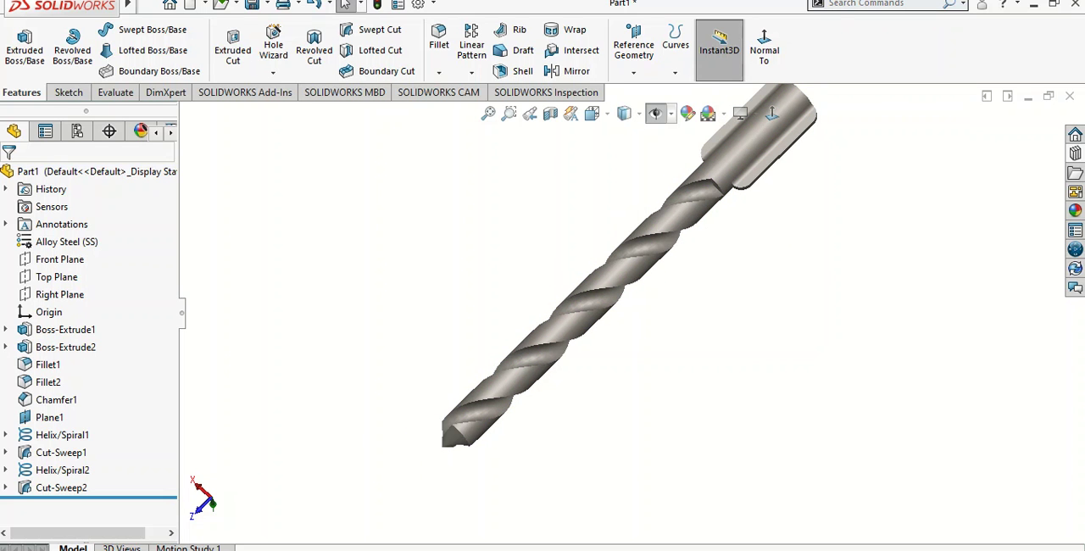
middle_click_drag(591, 289, 577, 251)
scroll(617, 242, "up", 3)
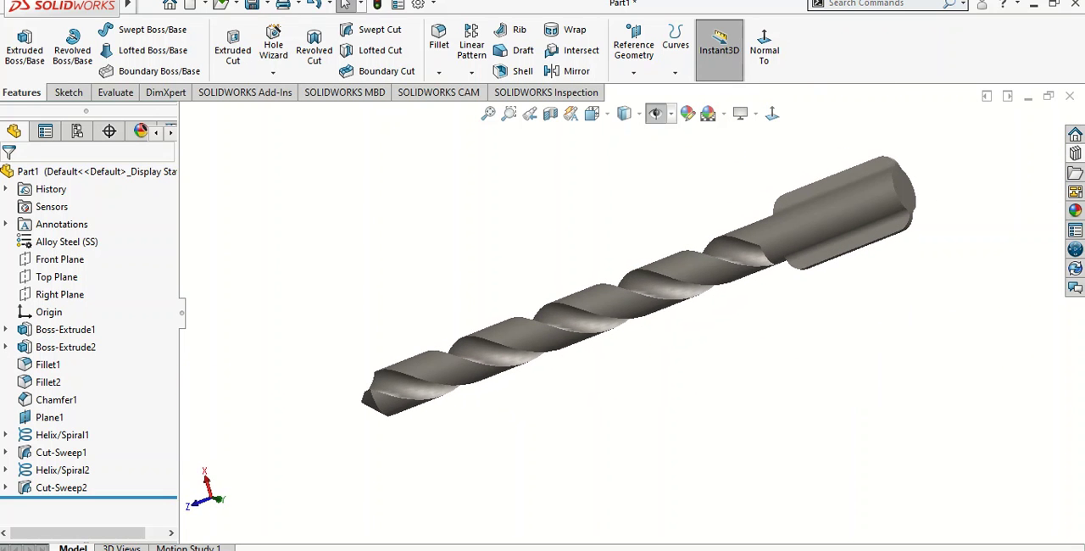